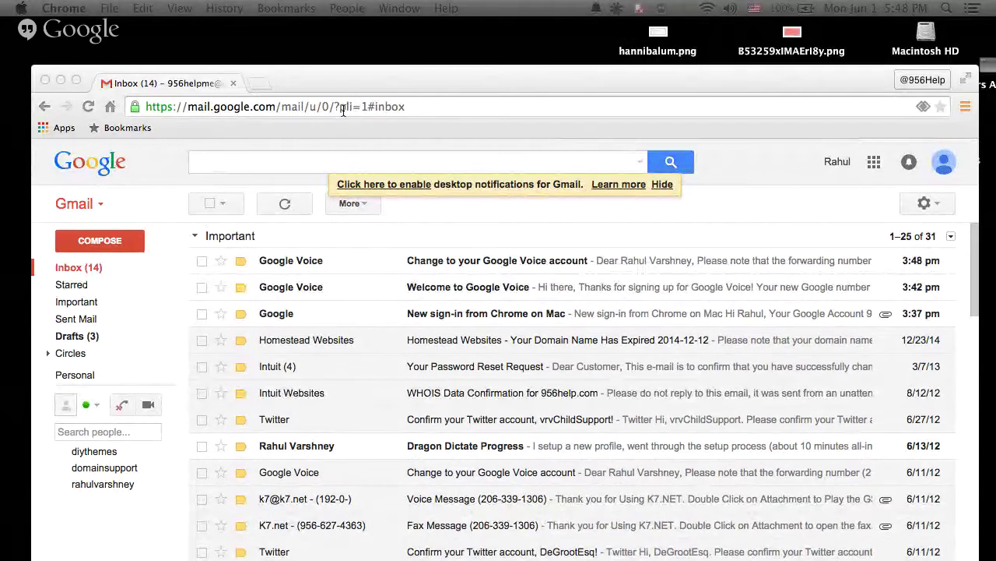
{"action": "left_click", "coordinate": [352, 6]}
{"action": "scroll", "coordinate": [421, 288], "scroll_direction": "down", "scroll_amount": 15}
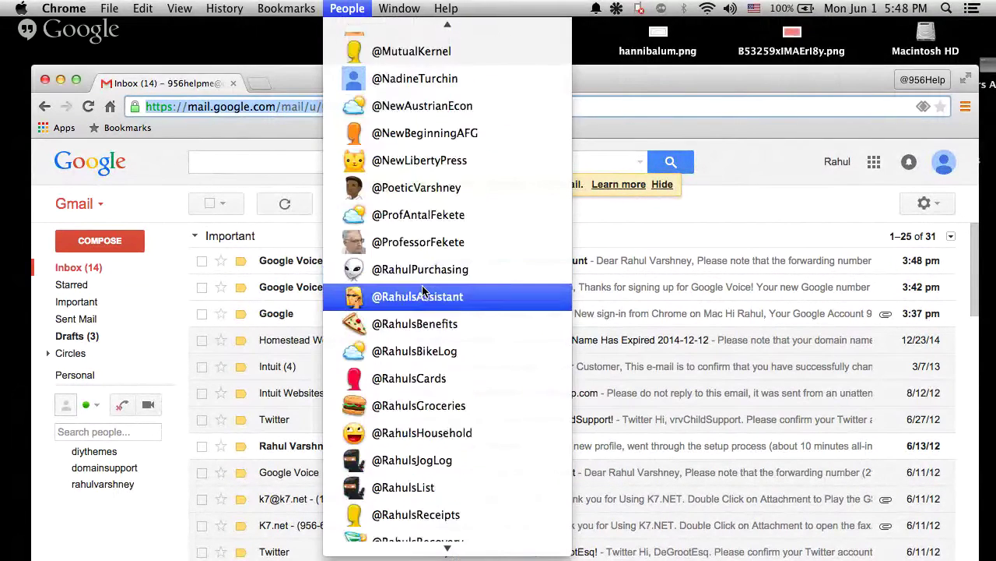
{"action": "scroll", "coordinate": [423, 289], "scroll_direction": "down", "scroll_amount": 10}
{"action": "scroll", "coordinate": [422, 285], "scroll_direction": "down", "scroll_amount": 12}
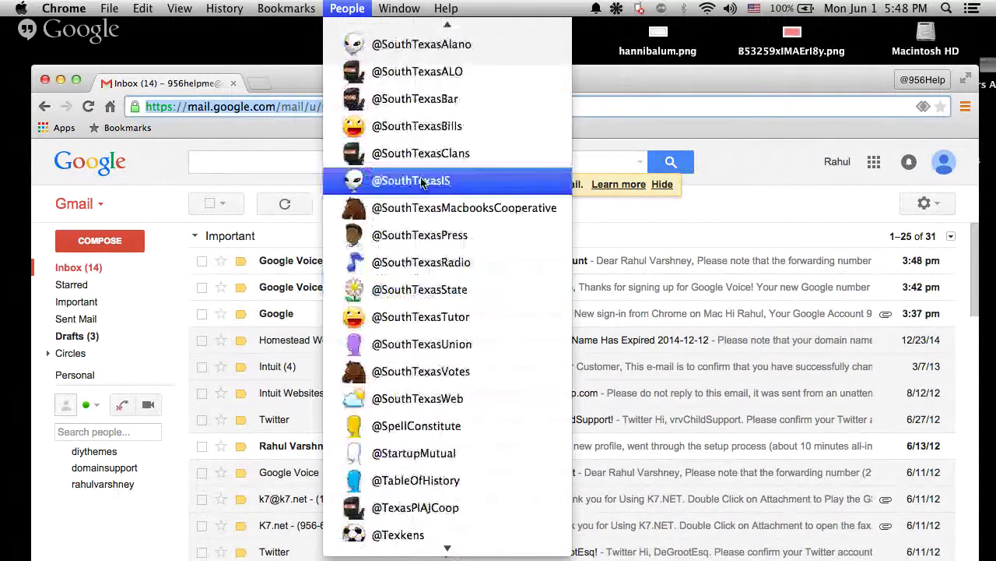
{"action": "scroll", "coordinate": [436, 321], "scroll_direction": "down", "scroll_amount": 15}
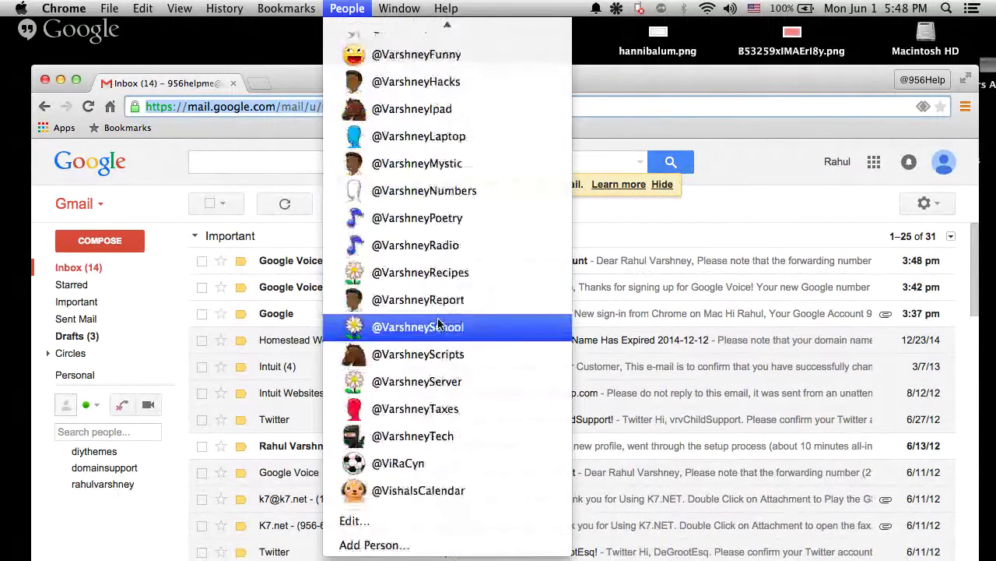
{"action": "scroll", "coordinate": [439, 325], "scroll_direction": "up", "scroll_amount": 20}
{"action": "scroll", "coordinate": [438, 150], "scroll_direction": "down", "scroll_amount": 3}
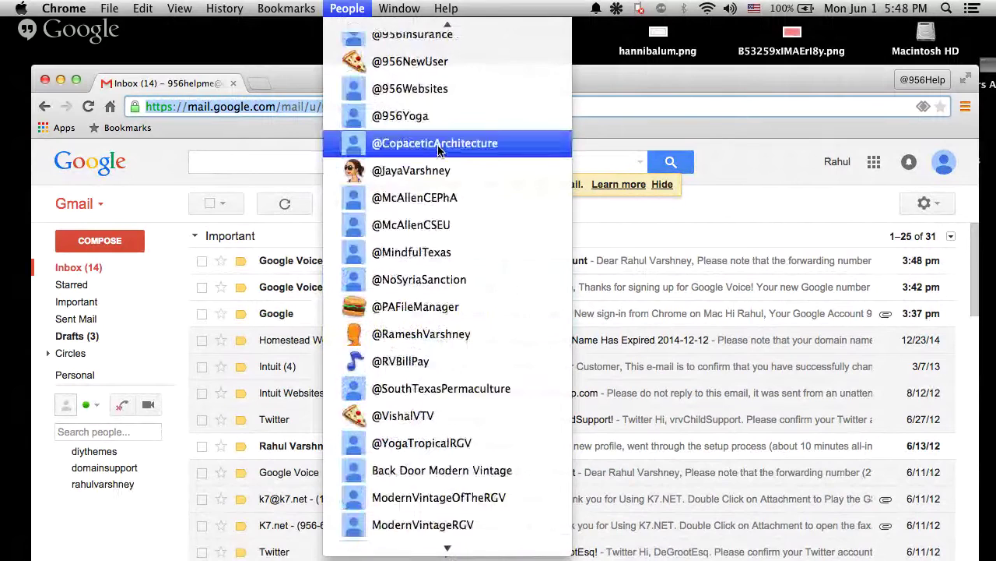
{"action": "scroll", "coordinate": [438, 148], "scroll_direction": "down", "scroll_amount": 3}
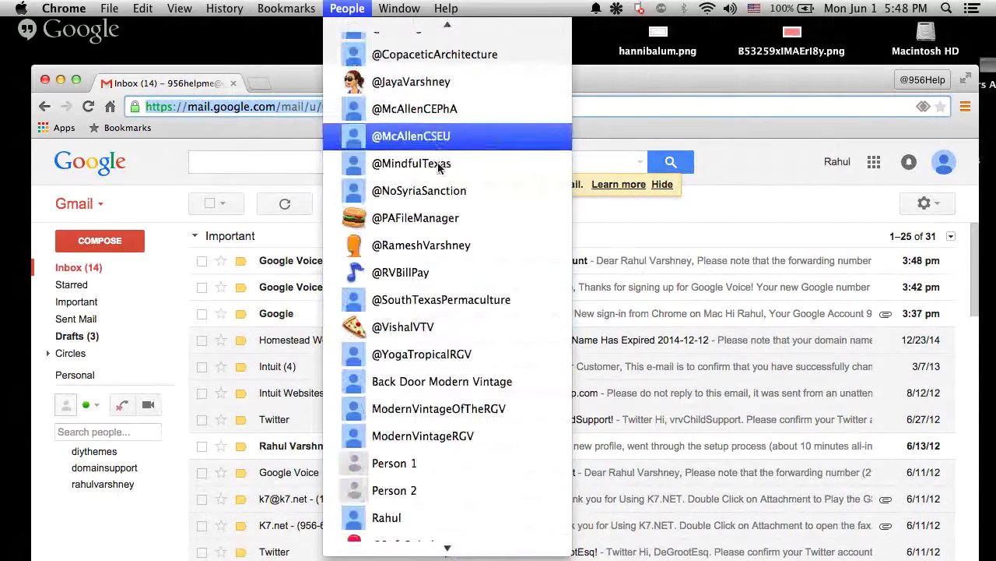
{"action": "left_click", "coordinate": [448, 307]}
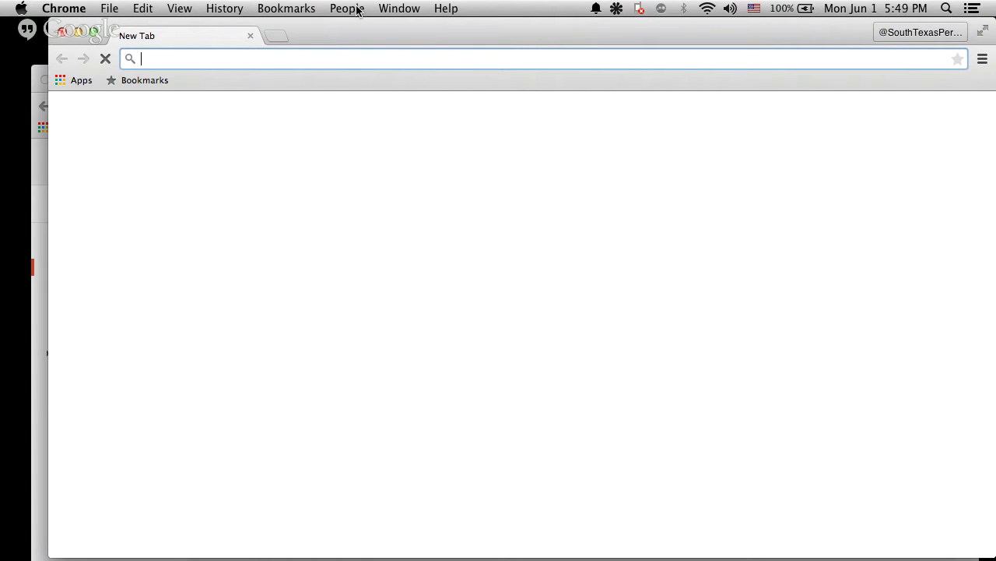
{"action": "type", "text": "1and"}
{"action": "key", "text": "Return"}
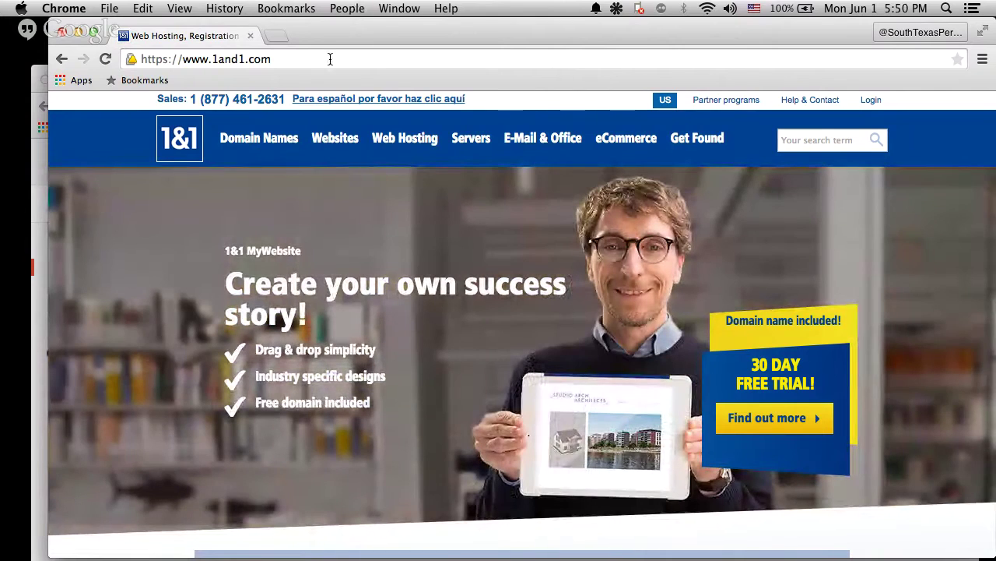
{"action": "left_click", "coordinate": [330, 59]}
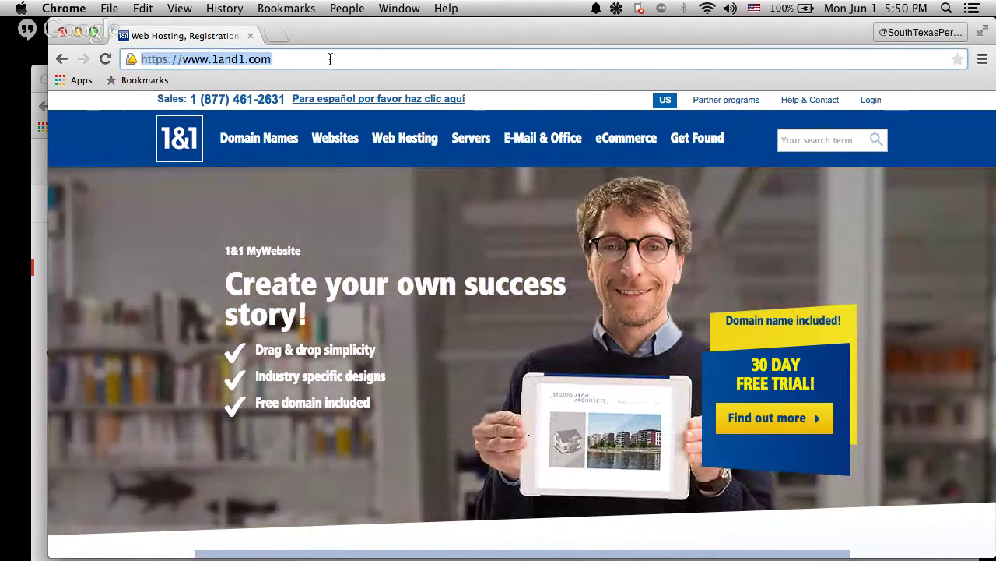
{"action": "left_click", "coordinate": [871, 102]}
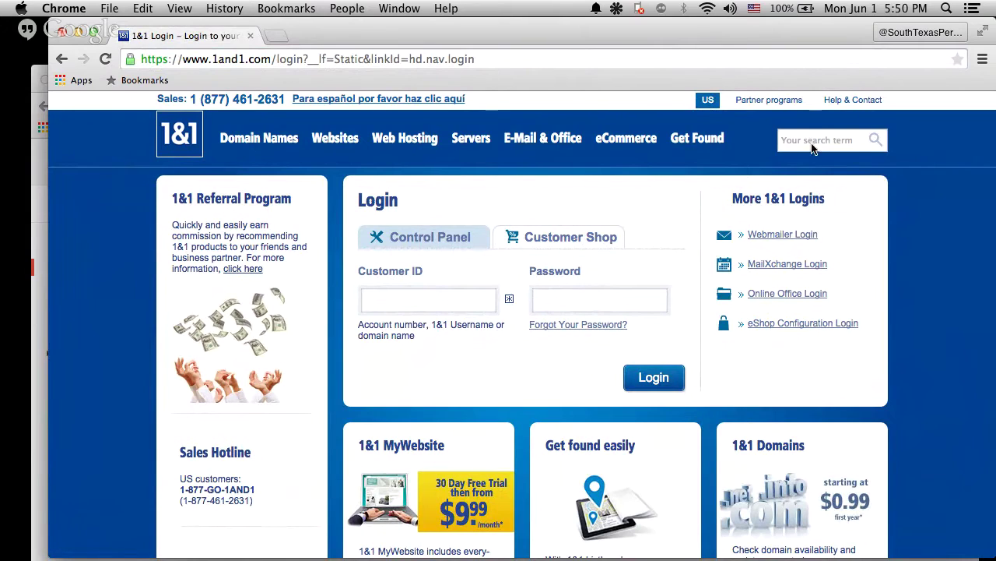
Log in to the 1&1 Control Panel with southtexaspermaculture.com as the customer ID and the account password
{"action": "left_click", "coordinate": [442, 300]}
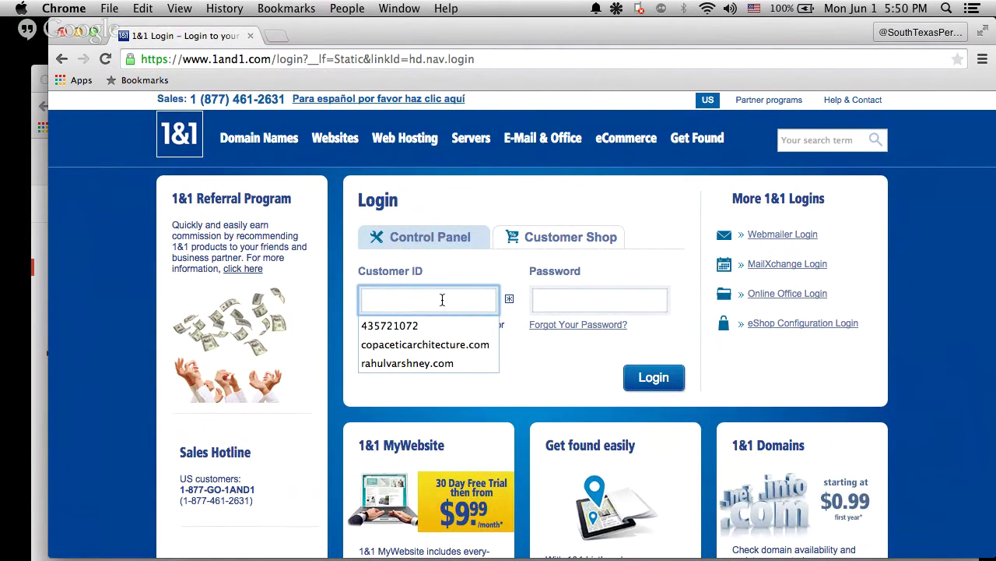
{"action": "type", "text": "south"}
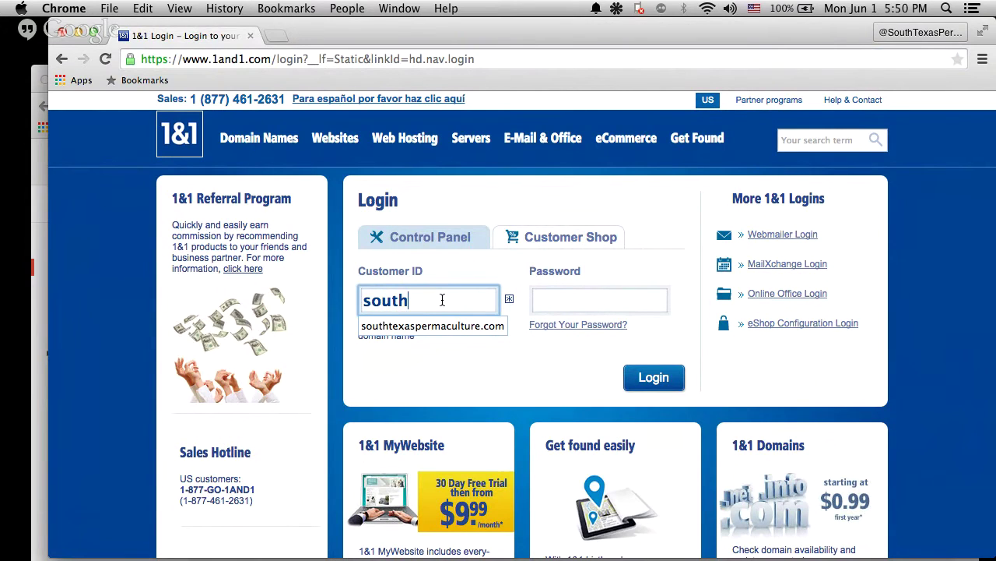
{"action": "key", "text": "Down"}
{"action": "key", "text": "Return"}
{"action": "key", "text": "Tab"}
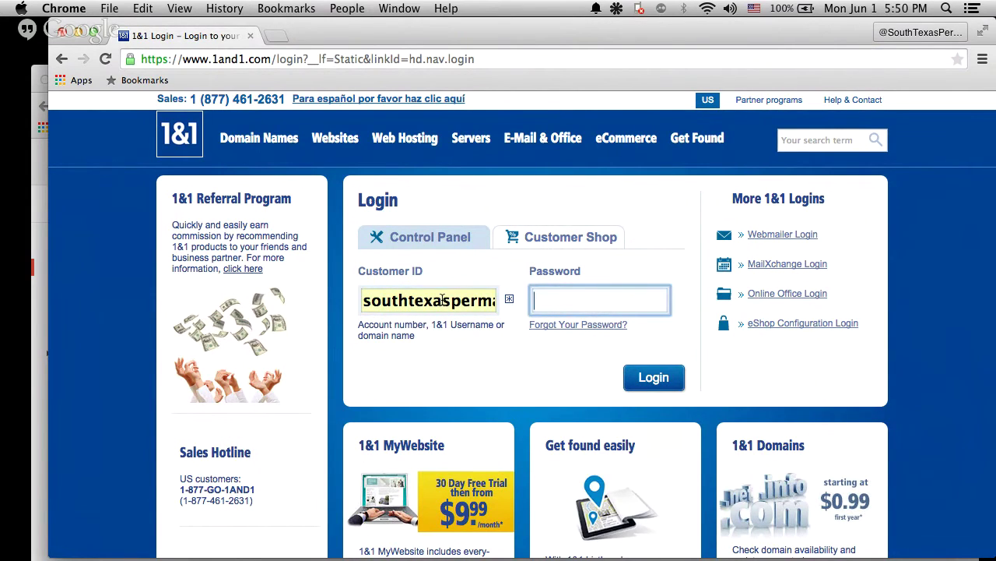
{"action": "type", "text": "*********"}
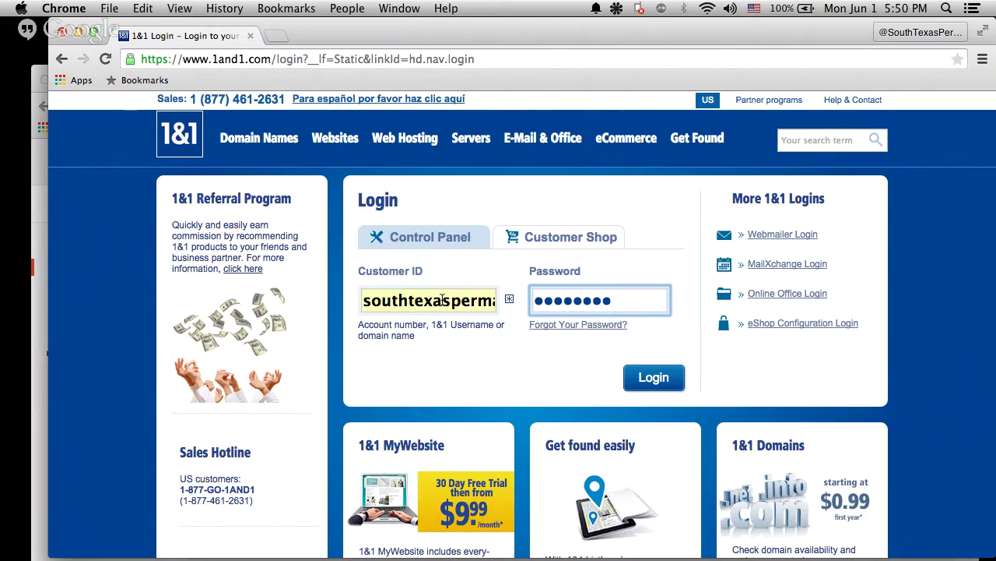
{"action": "key", "text": "Return"}
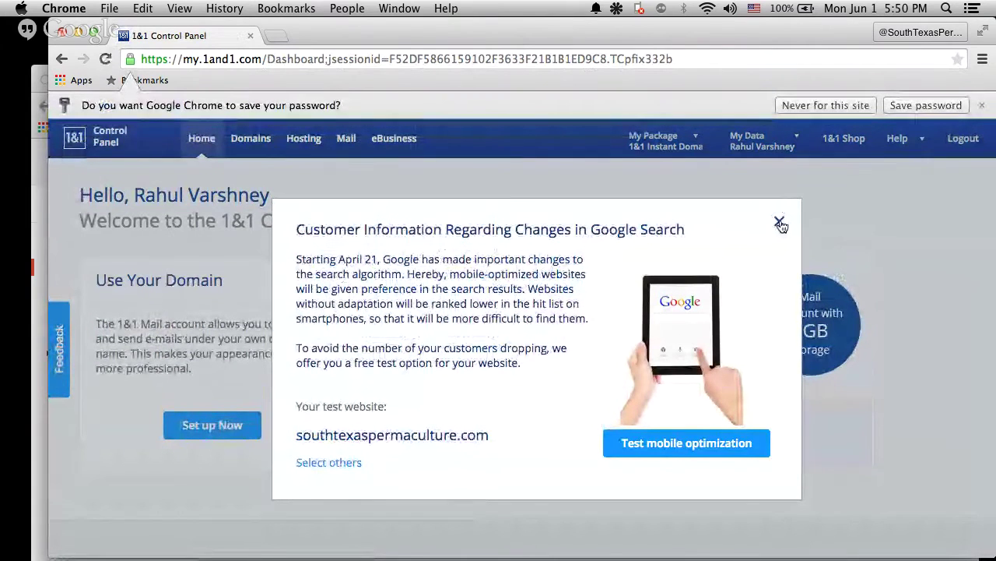
Close the notice about changes in Google Search and let the browser save the login password
{"action": "left_click", "coordinate": [780, 224]}
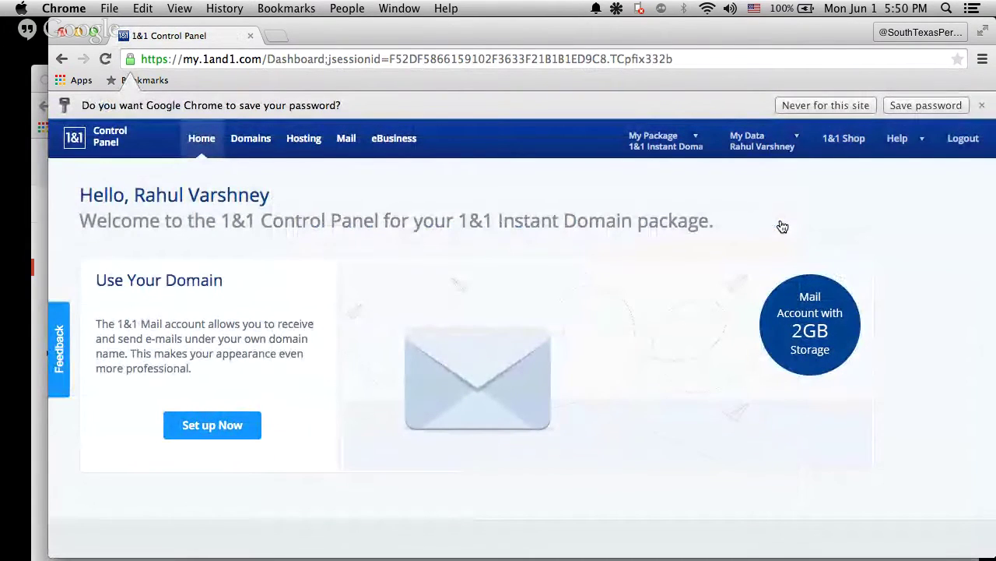
{"action": "left_click", "coordinate": [921, 105]}
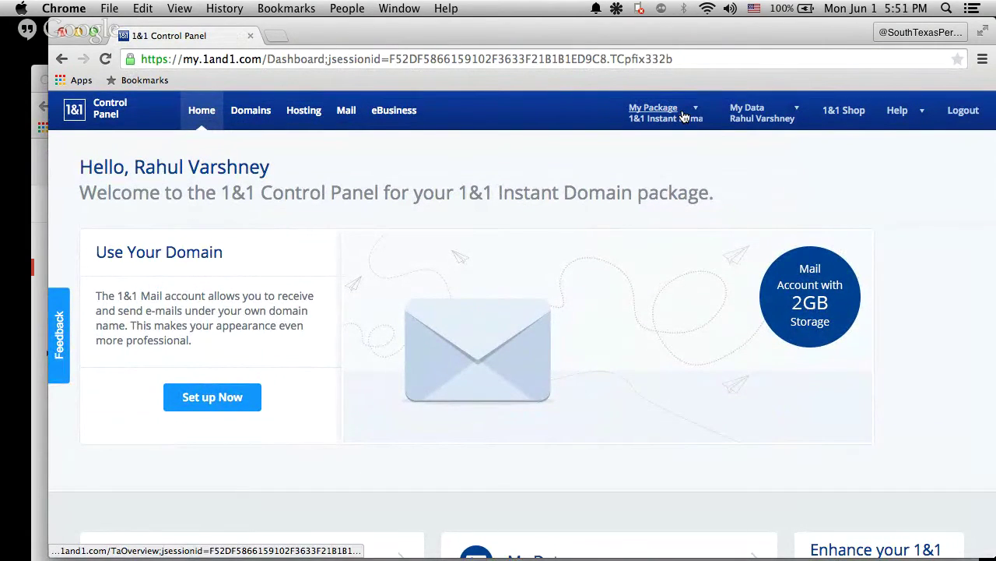
{"action": "left_click", "coordinate": [683, 116]}
{"action": "left_click", "coordinate": [684, 116]}
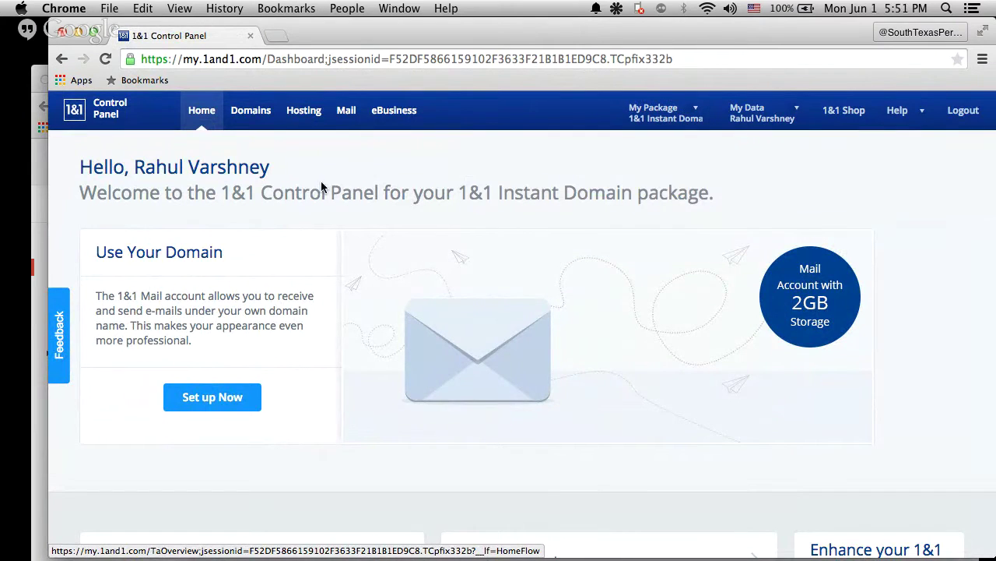
{"action": "left_click", "coordinate": [90, 115]}
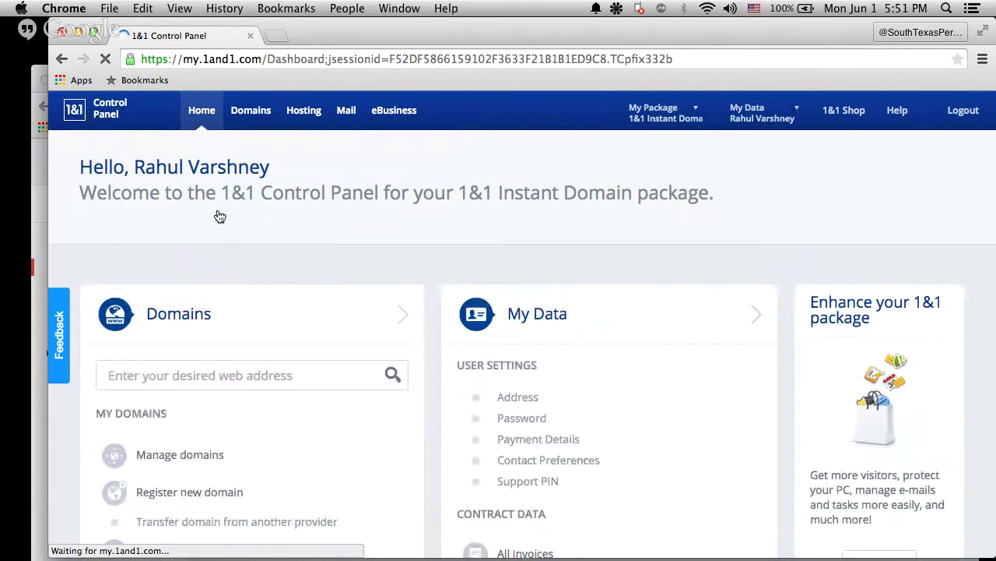
Open the 1&1 domain management page and review the redirect target and DNS details of southtexaspermaculture.com
{"action": "scroll", "coordinate": [217, 215], "scroll_direction": "down", "scroll_amount": 2}
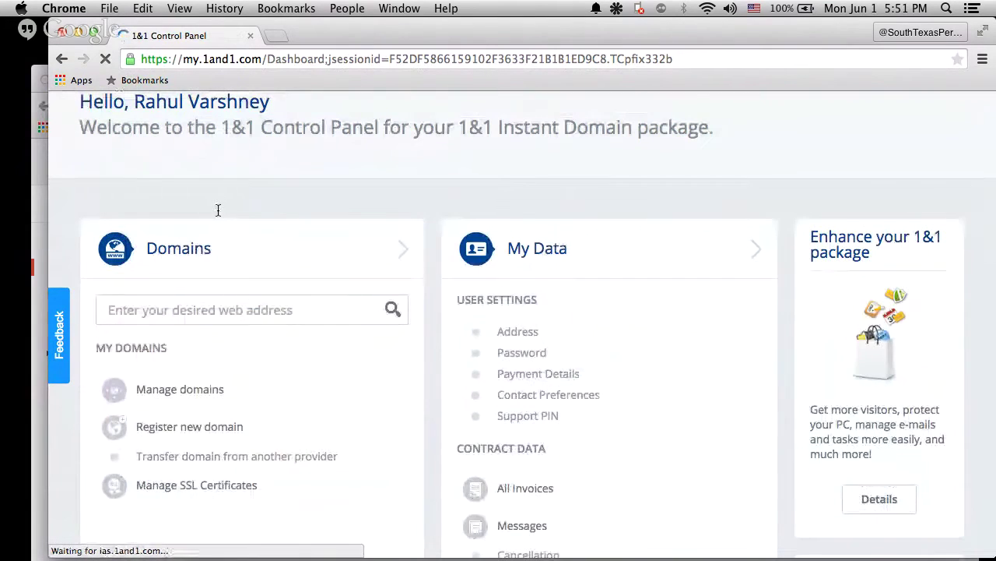
{"action": "scroll", "coordinate": [170, 384], "scroll_direction": "down", "scroll_amount": 5}
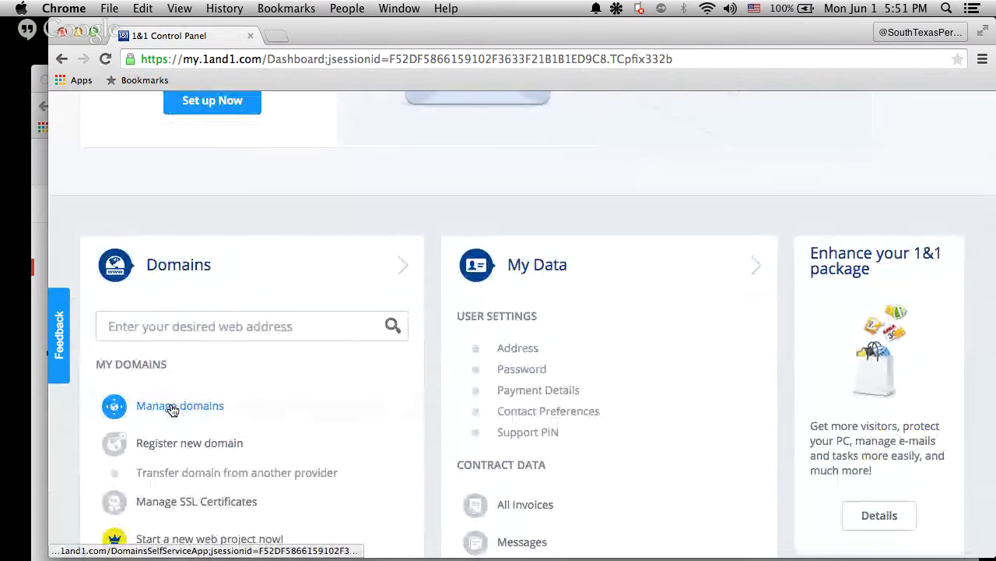
{"action": "left_click", "coordinate": [173, 410]}
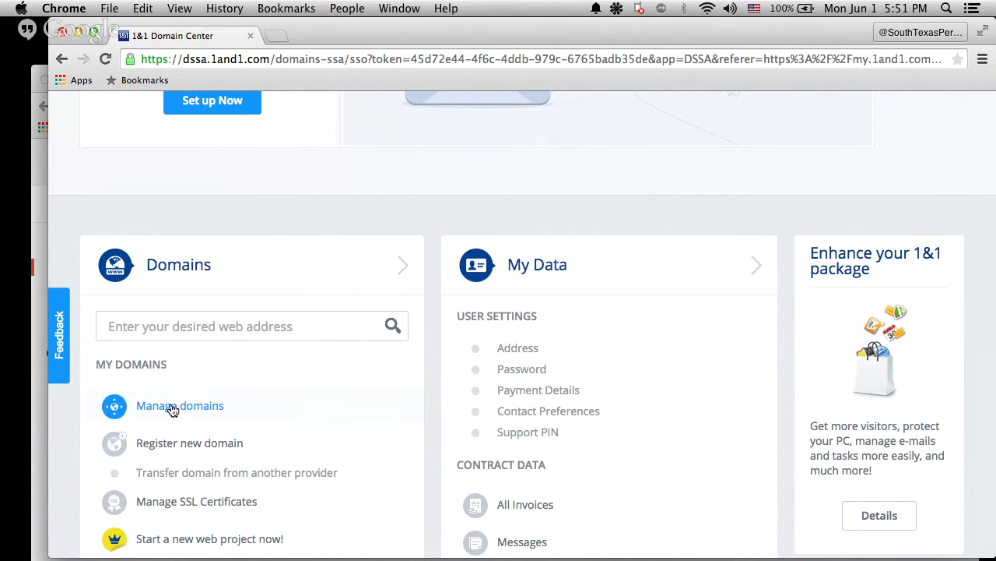
{"action": "left_click", "coordinate": [173, 409]}
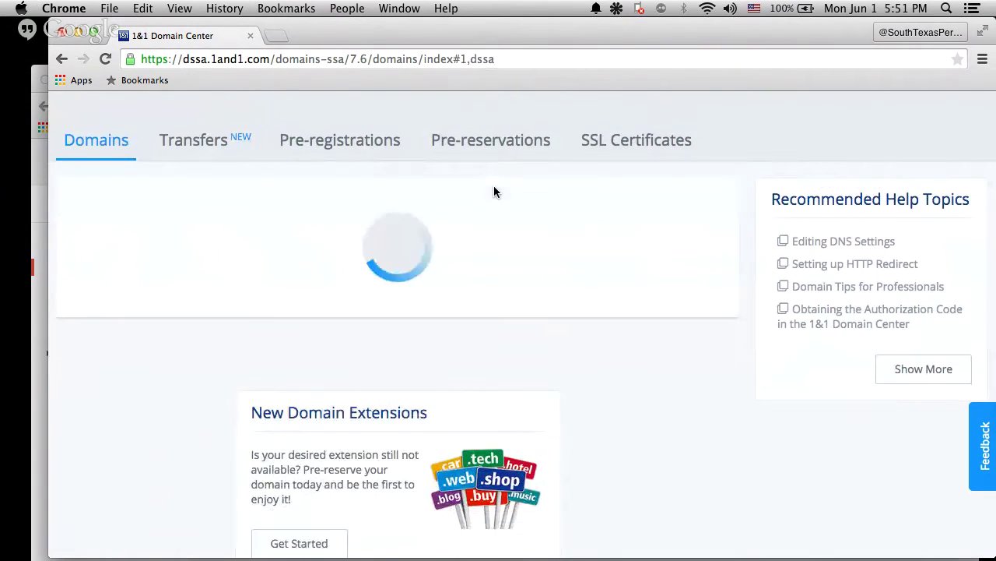
{"action": "scroll", "coordinate": [494, 191], "scroll_direction": "down", "scroll_amount": 1}
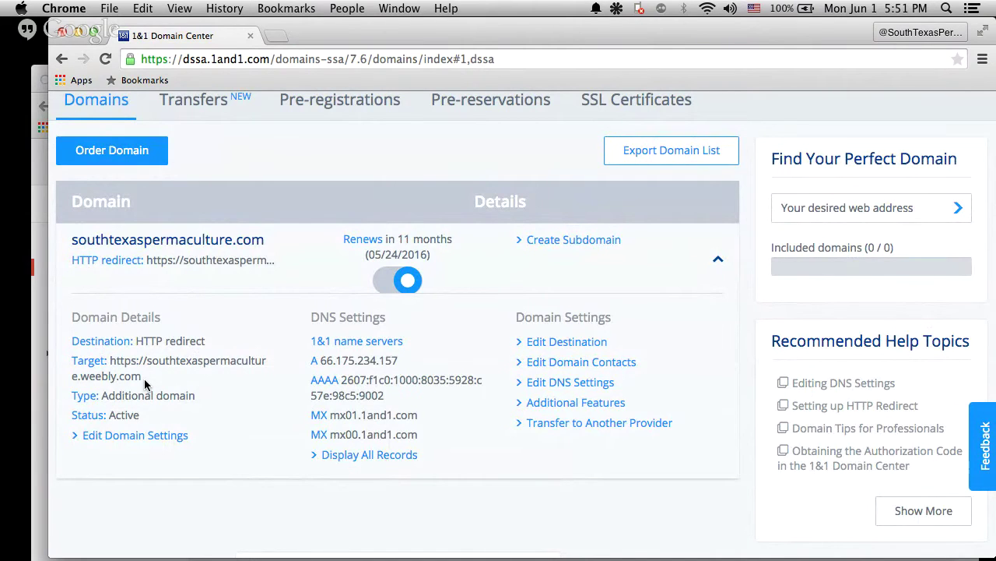
{"action": "scroll", "coordinate": [144, 379], "scroll_direction": "down", "scroll_amount": 2}
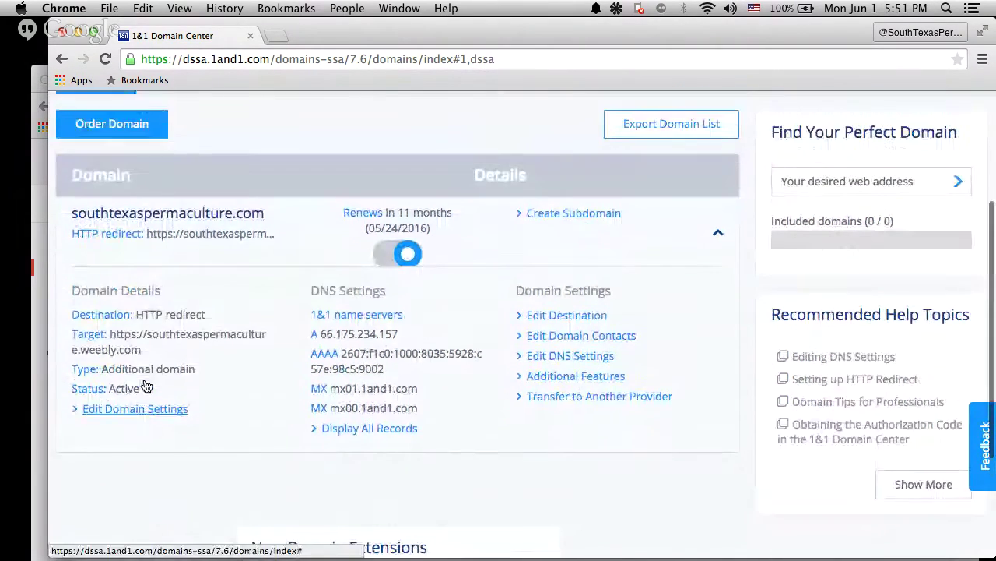
{"action": "scroll", "coordinate": [145, 383], "scroll_direction": "up", "scroll_amount": 4}
{"action": "scroll", "coordinate": [146, 384], "scroll_direction": "up", "scroll_amount": 3}
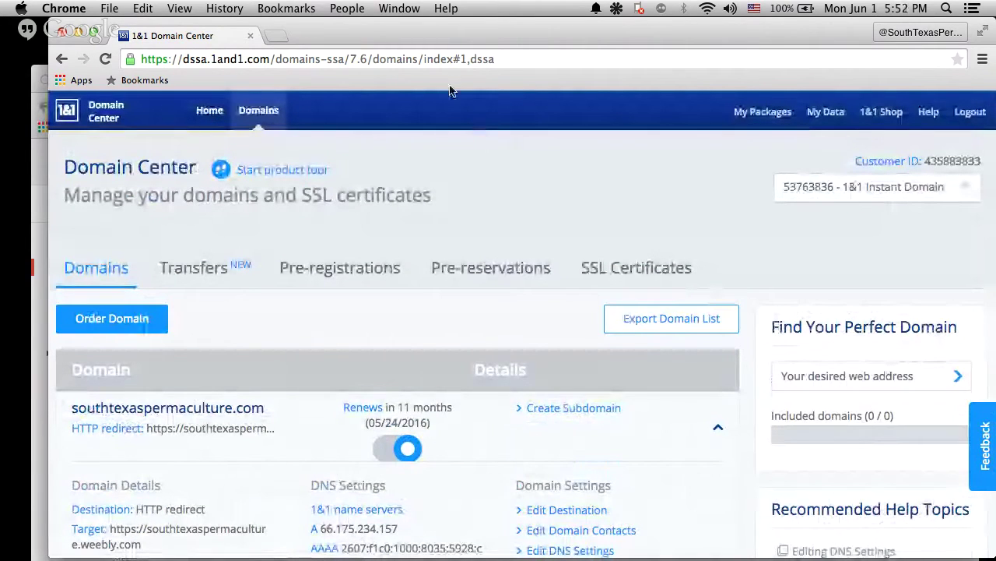
Go to weebly.com and open the South Texas Permaculture site for editing
{"action": "left_click", "coordinate": [438, 65]}
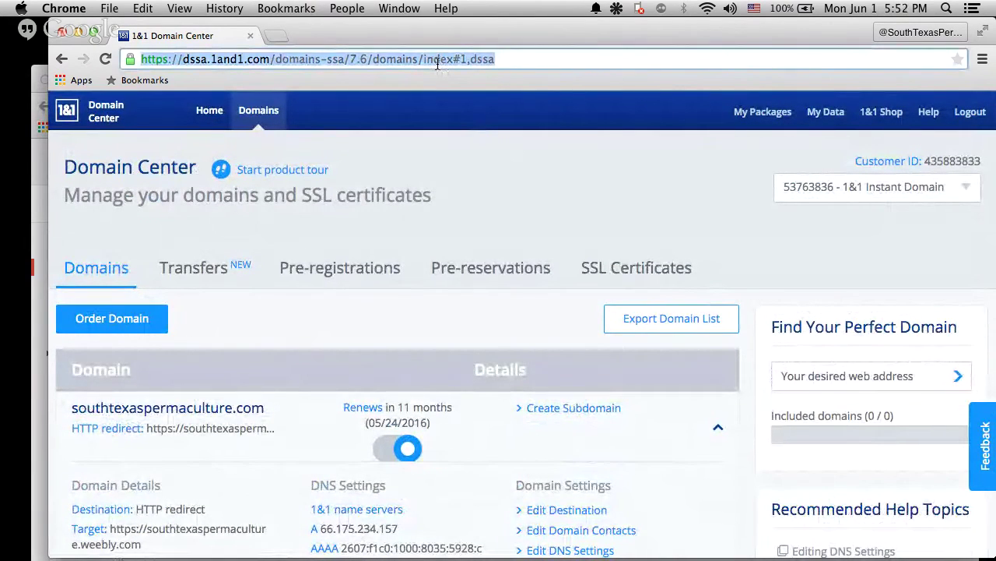
{"action": "type", "text": "weebly.com"}
{"action": "key", "text": "Return"}
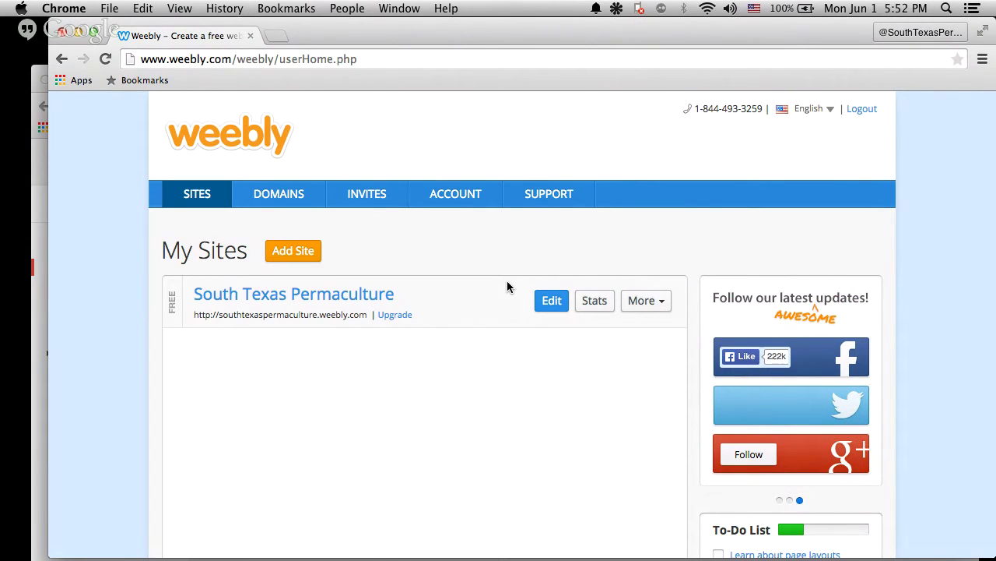
{"action": "left_click", "coordinate": [543, 307]}
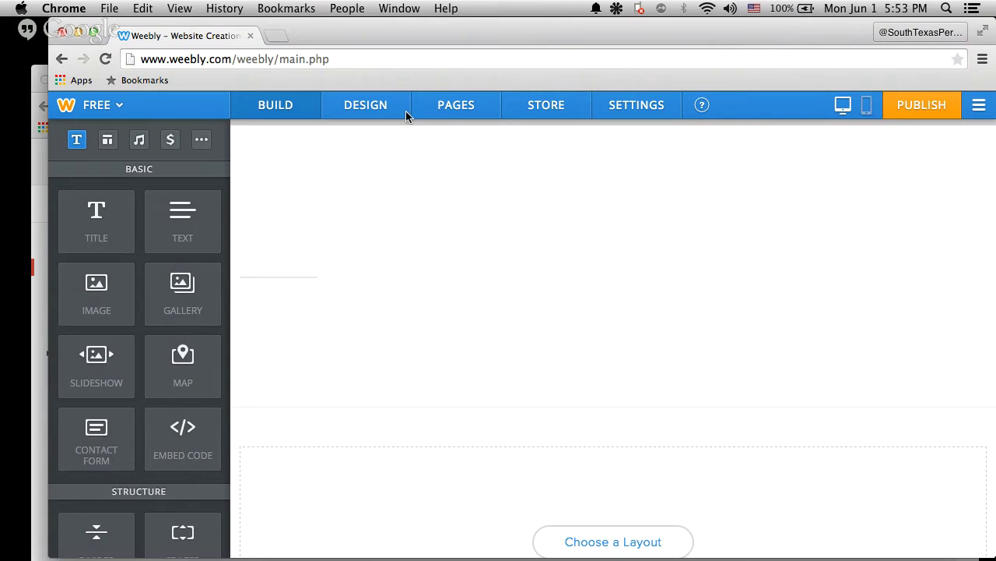
Open the site's SEO settings and examine the refresh redirect and og:image meta tags in the header code
{"action": "left_click", "coordinate": [633, 109]}
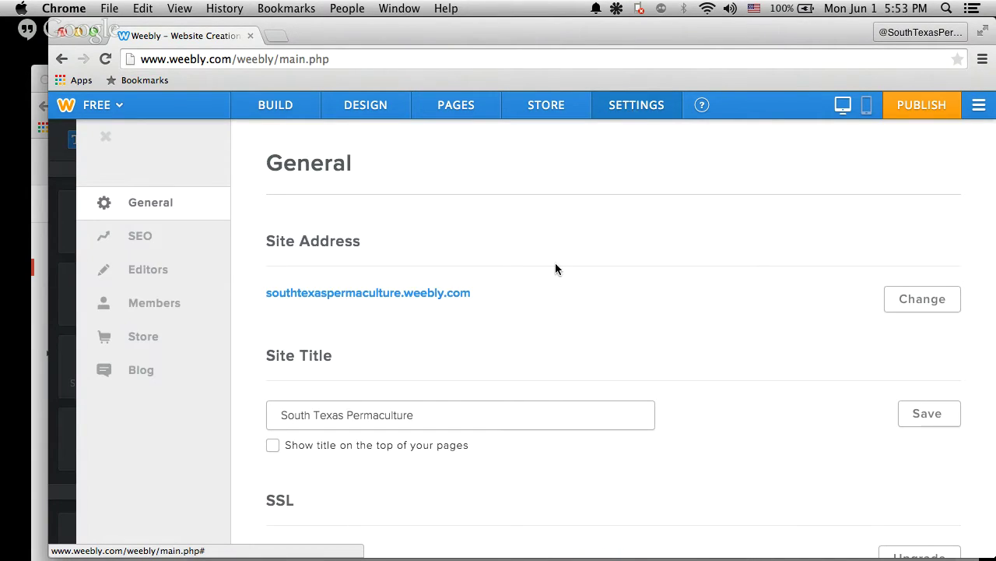
{"action": "left_click", "coordinate": [159, 239]}
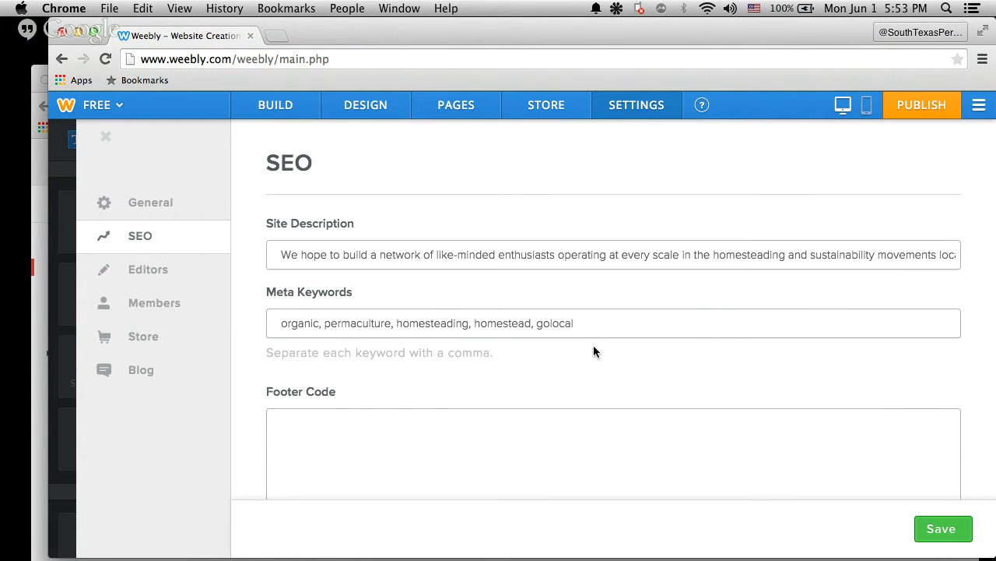
{"action": "scroll", "coordinate": [593, 345], "scroll_direction": "down", "scroll_amount": 3}
{"action": "scroll", "coordinate": [594, 345], "scroll_direction": "down", "scroll_amount": 3}
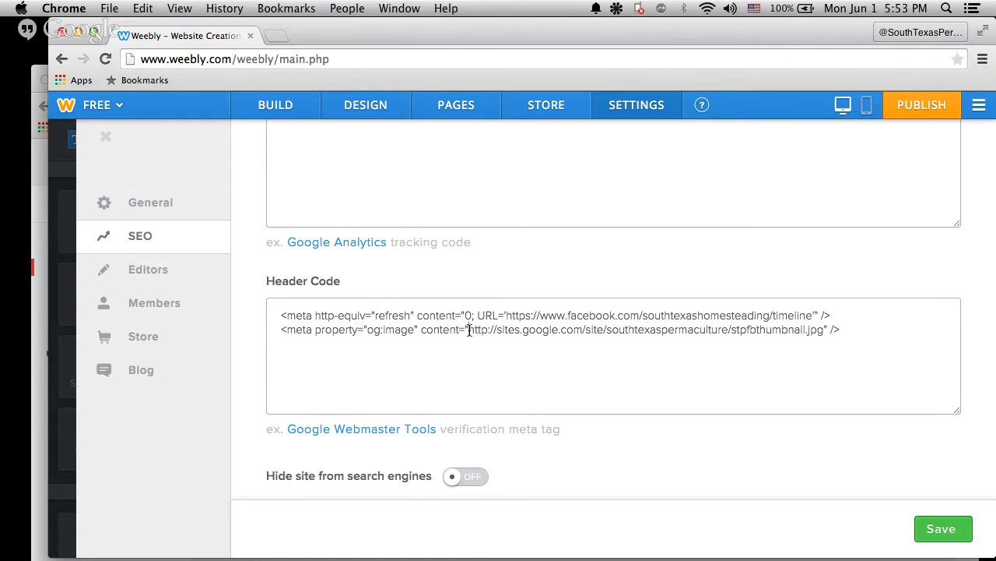
{"action": "left_click_drag", "start_coordinate": [469, 329], "coordinate": [729, 329]}
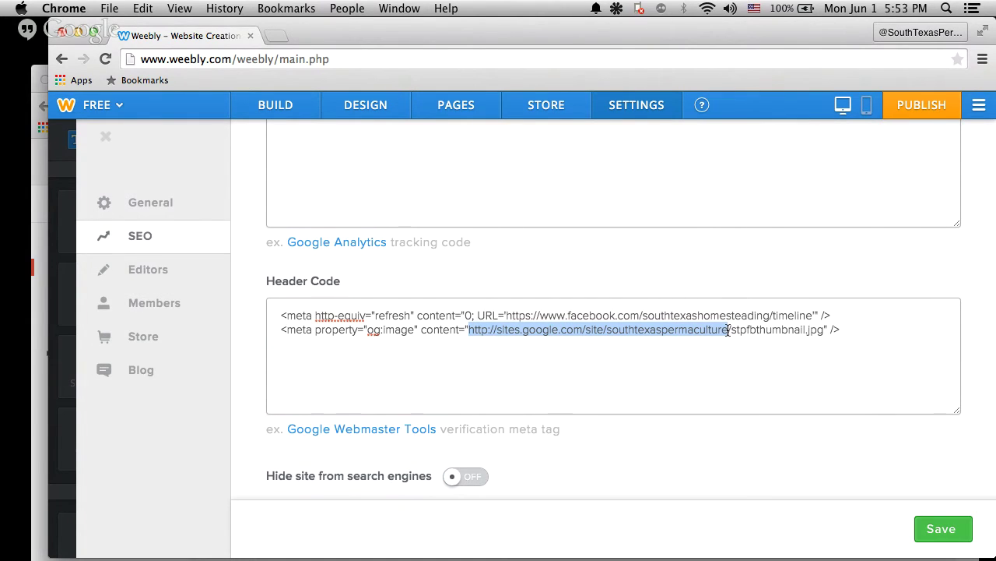
{"action": "scroll", "coordinate": [373, 309], "scroll_direction": "up", "scroll_amount": 1}
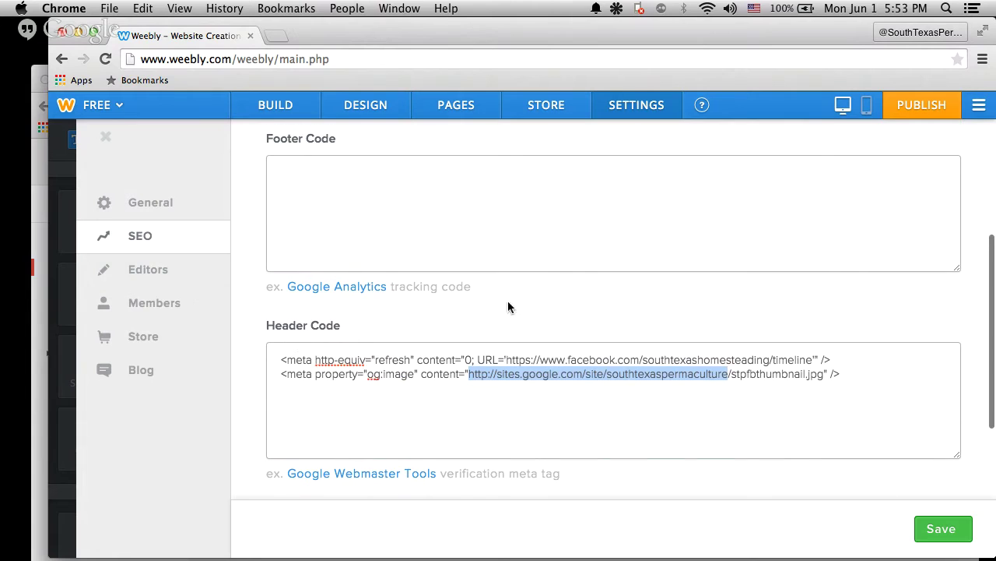
{"action": "scroll", "coordinate": [513, 303], "scroll_direction": "down", "scroll_amount": 2}
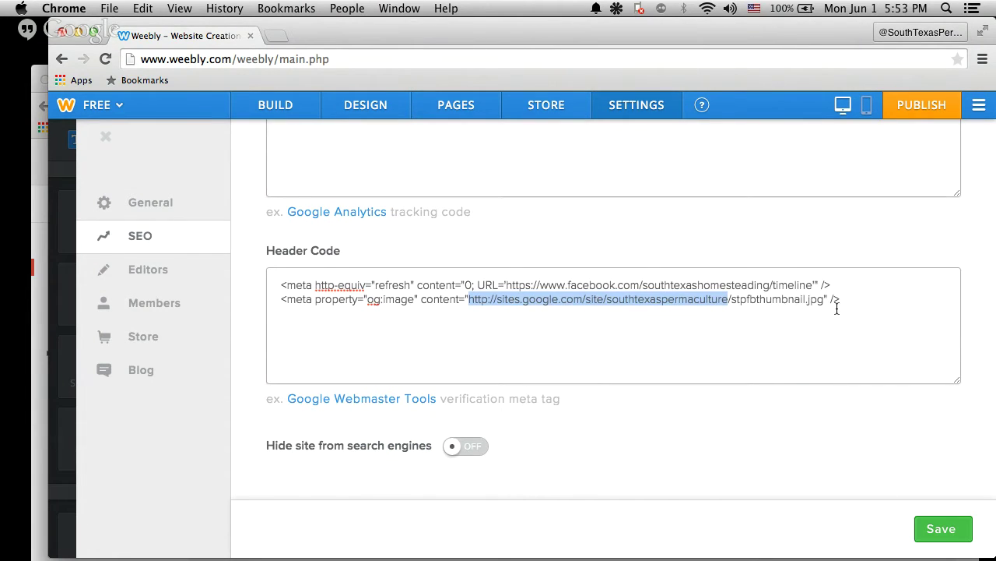
{"action": "left_click", "coordinate": [842, 303]}
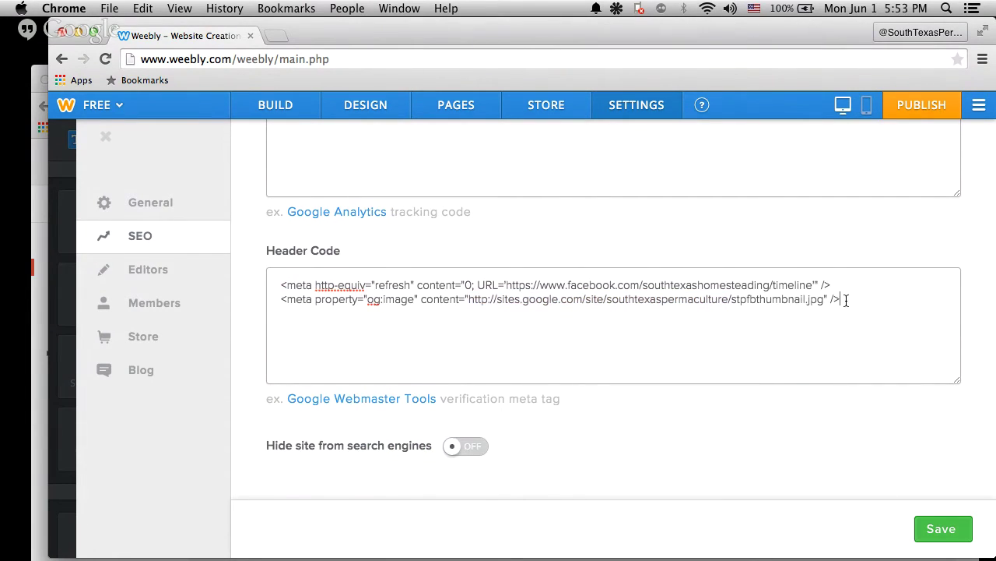
Examine the og:image meta tag in the header code, including its Google Sites thumbnail image address
{"action": "left_click", "coordinate": [284, 302], "text": "shift"}
{"action": "left_click", "coordinate": [278, 302], "text": "shift"}
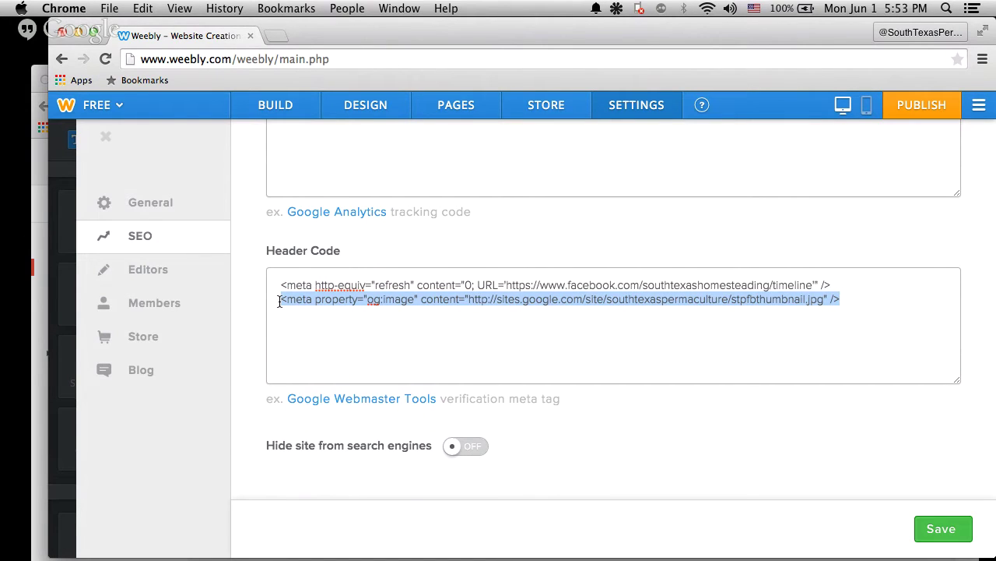
{"action": "left_click", "coordinate": [469, 299]}
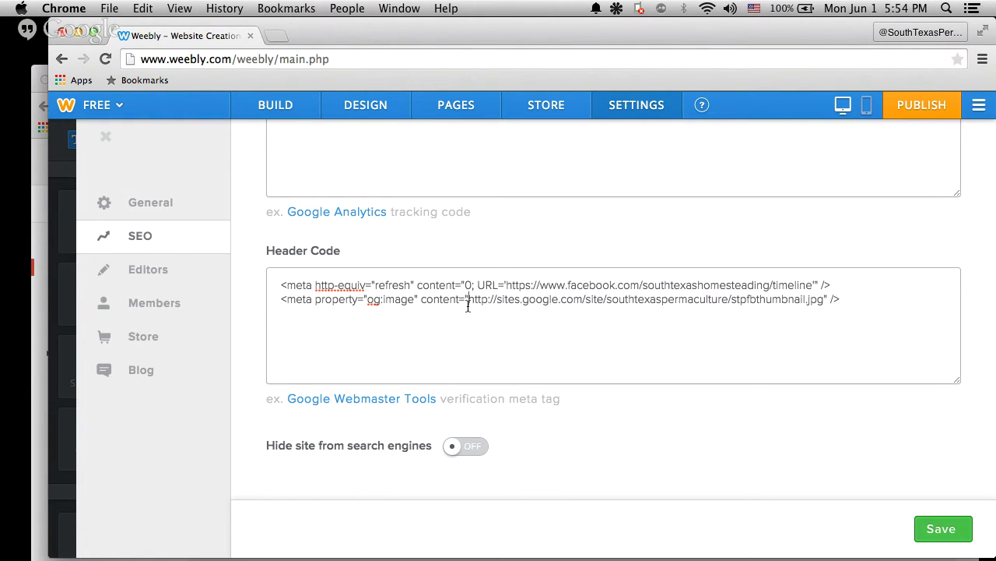
{"action": "left_click_drag", "start_coordinate": [469, 302], "coordinate": [825, 302]}
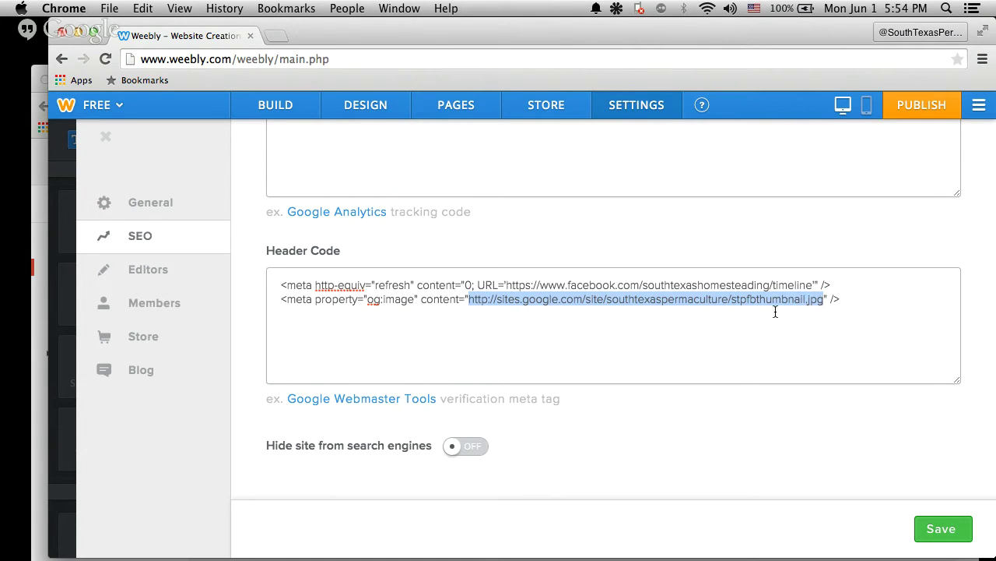
{"action": "left_click", "coordinate": [734, 301]}
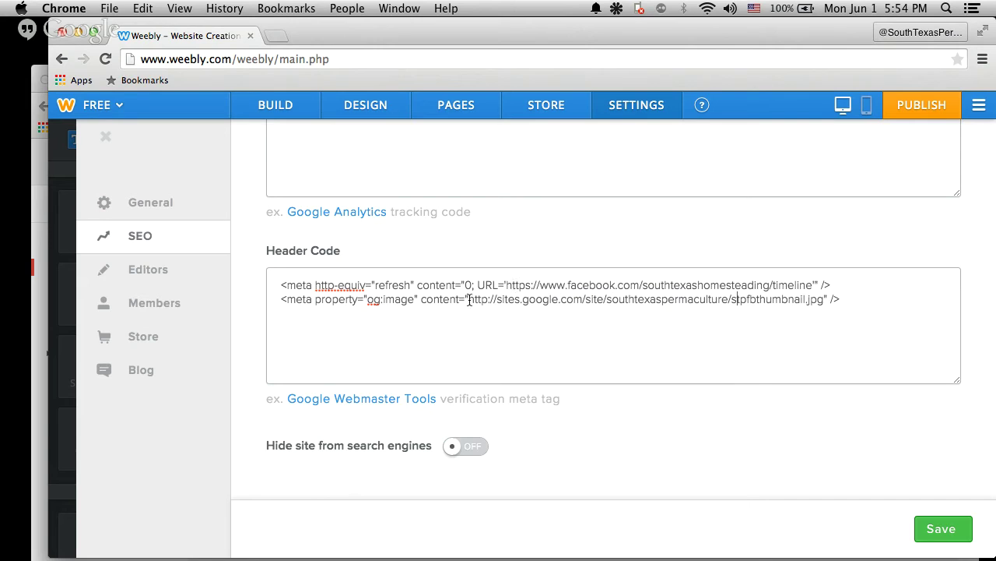
{"action": "left_click_drag", "start_coordinate": [469, 300], "coordinate": [731, 302]}
{"action": "key", "text": "super+c"}
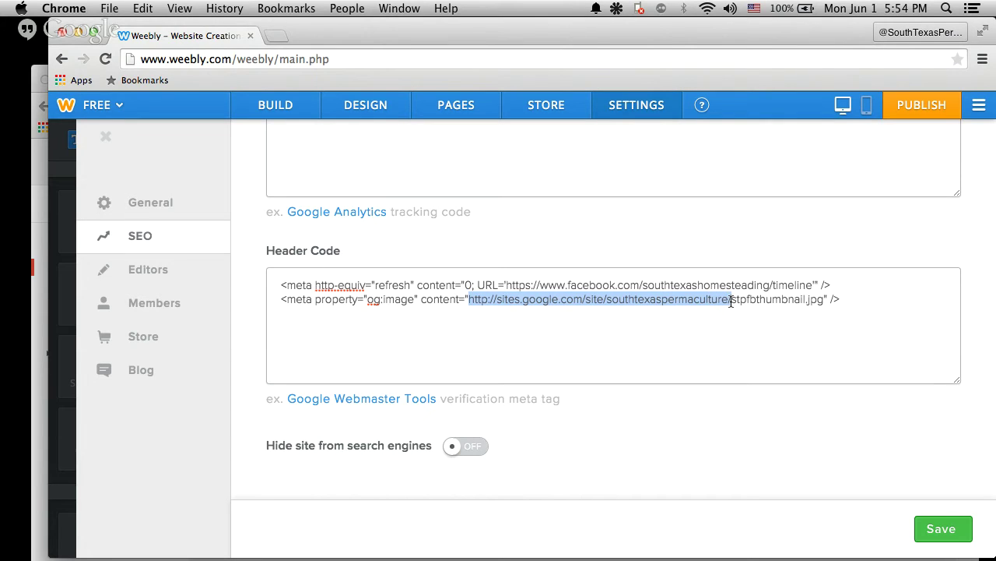
{"action": "left_click", "coordinate": [507, 285]}
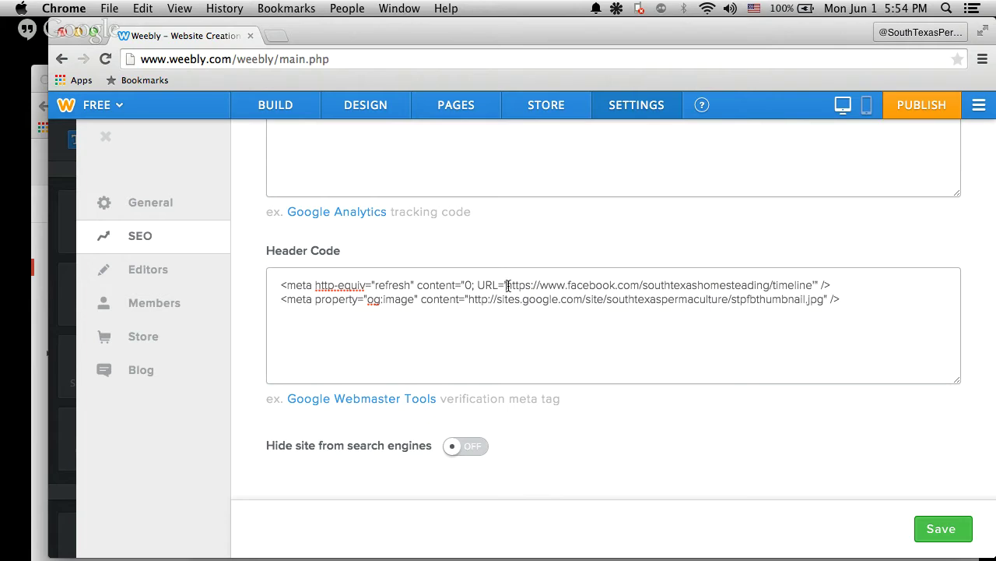
{"action": "left_click_drag", "start_coordinate": [507, 285], "coordinate": [535, 285]}
{"action": "left_click", "coordinate": [510, 286]}
{"action": "left_click_drag", "start_coordinate": [506, 284], "coordinate": [813, 282]}
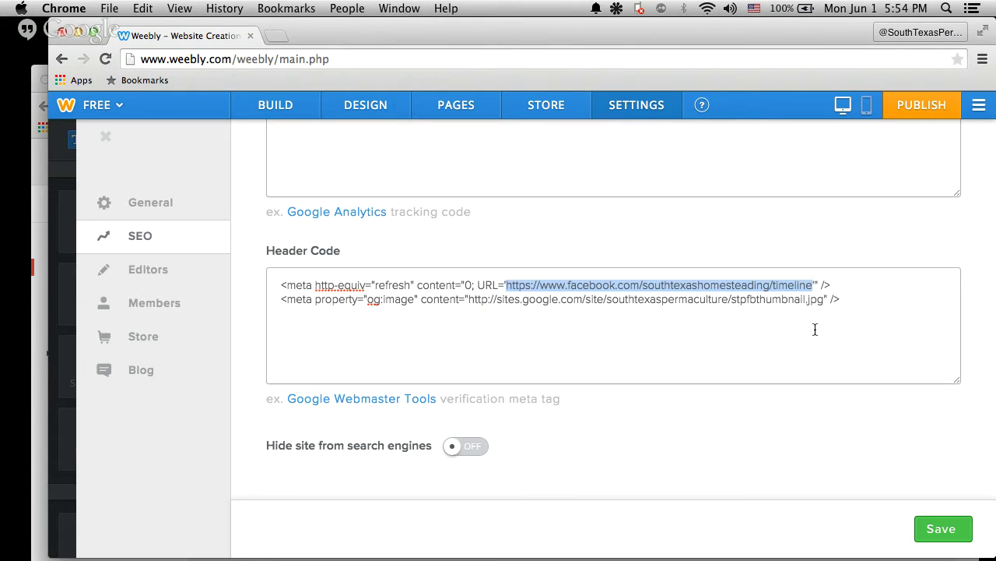
{"action": "key", "text": "super+v"}
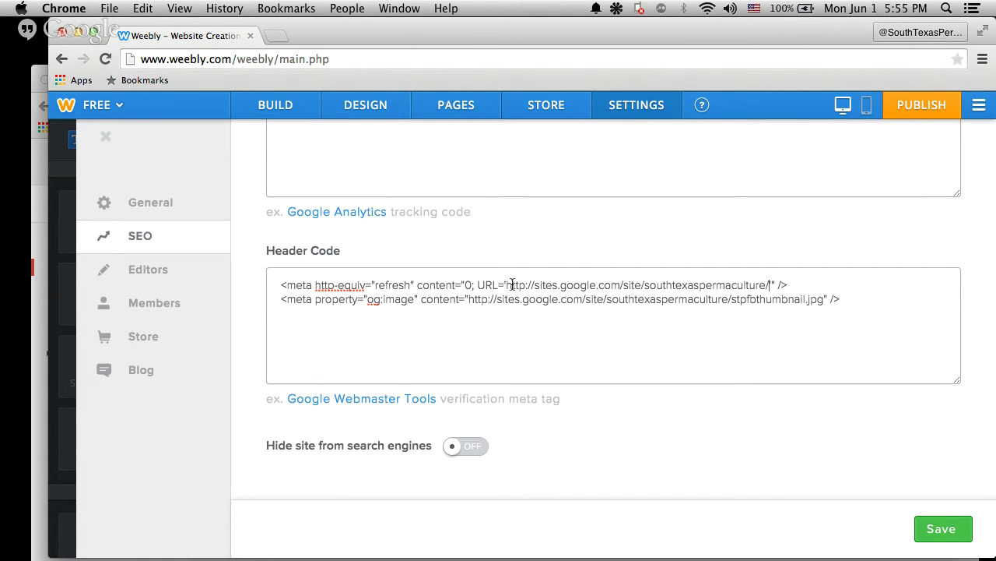
Copy the new redirect URL from the refresh tag and open it in a new browser tab to check the page
{"action": "left_click_drag", "start_coordinate": [506, 287], "coordinate": [769, 283]}
{"action": "key", "text": "cmd+c"}
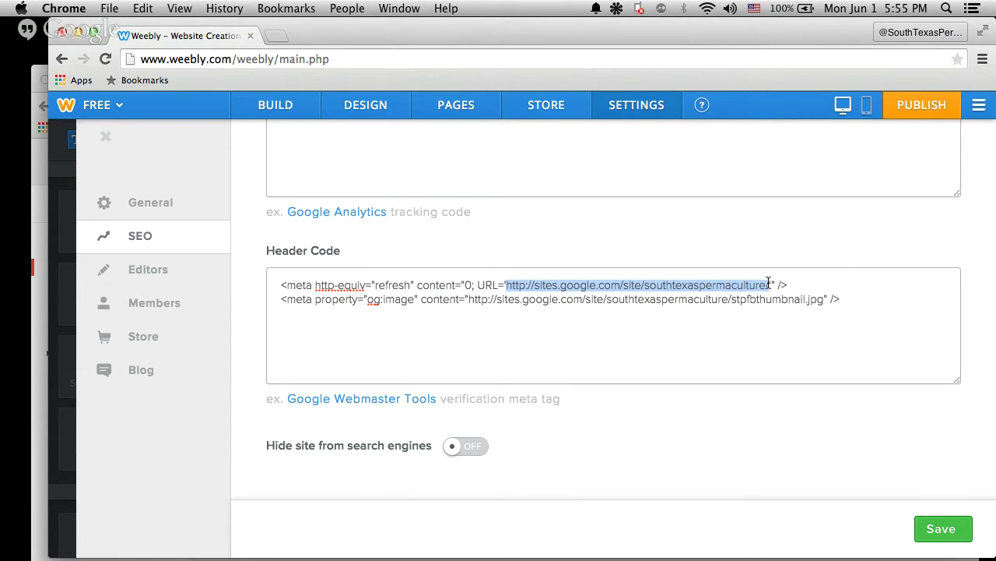
{"action": "left_click", "coordinate": [272, 36]}
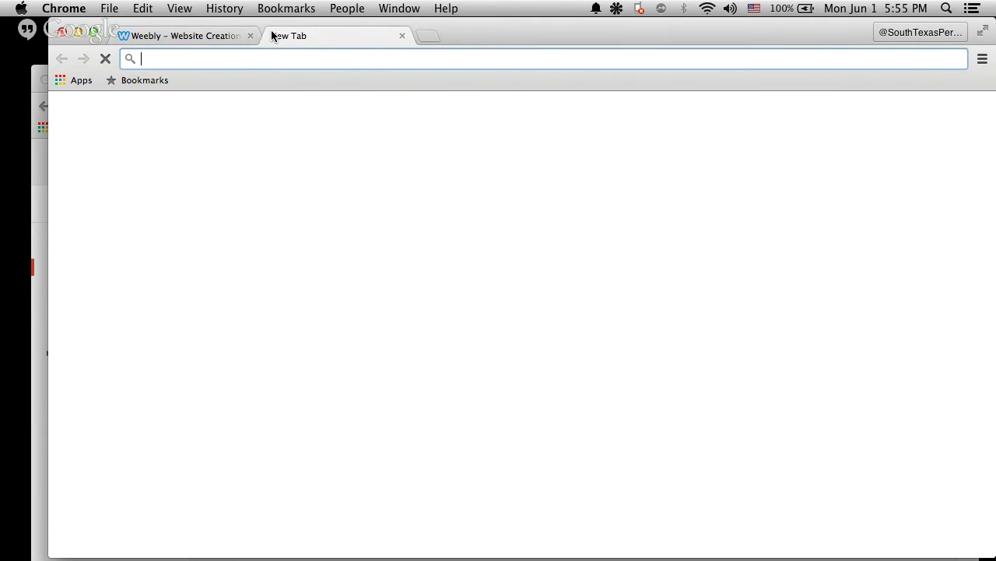
{"action": "key", "text": "cmd+v"}
{"action": "key", "text": "Return"}
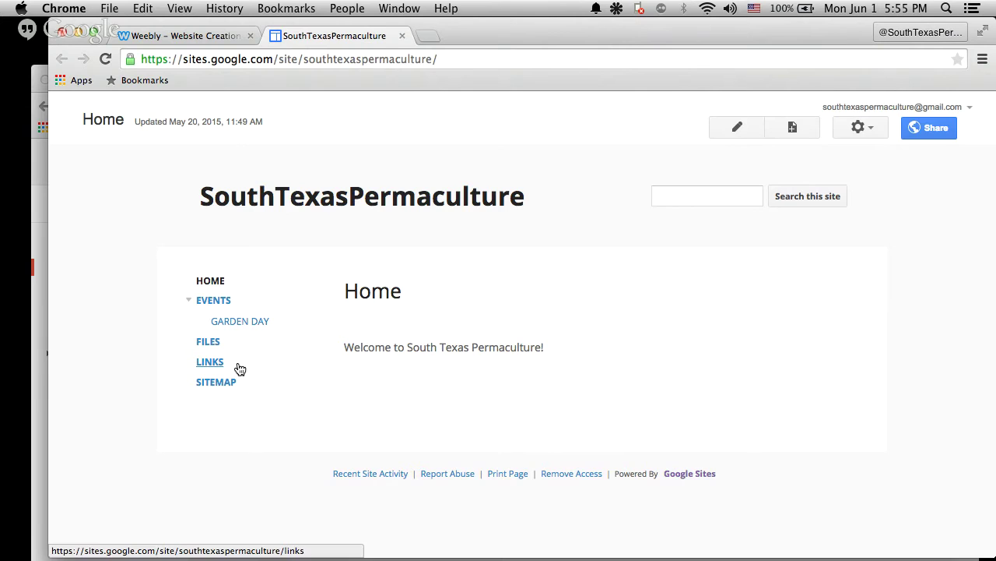
Return to the Weebly editor, save the changed SEO settings and publish the website
{"action": "left_click", "coordinate": [192, 41]}
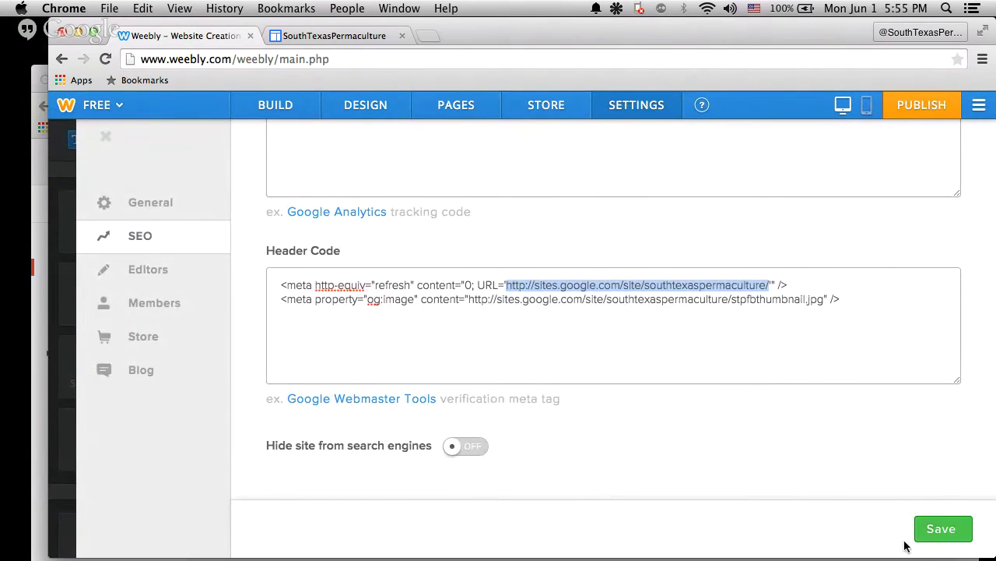
{"action": "left_click", "coordinate": [940, 537]}
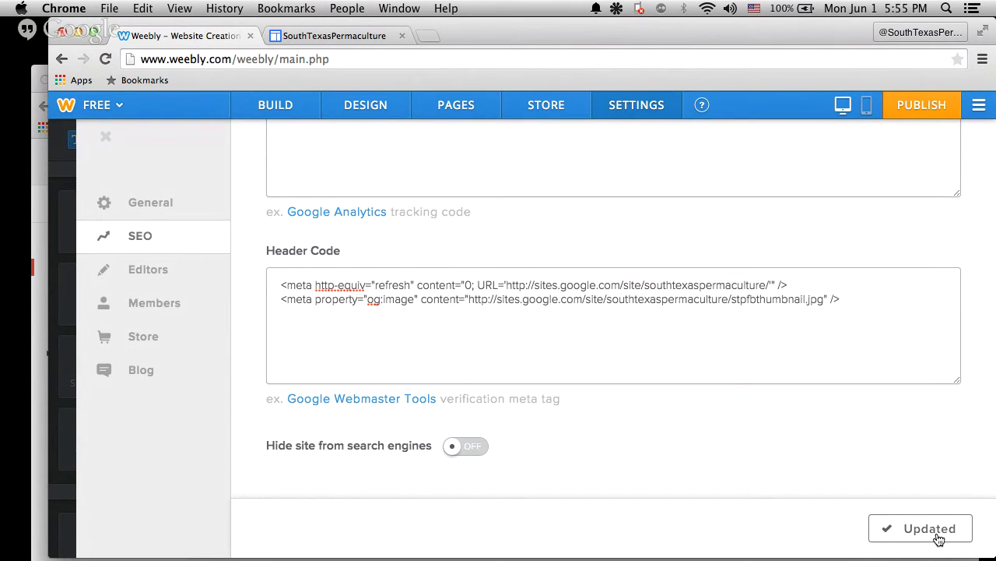
{"action": "left_click", "coordinate": [923, 107]}
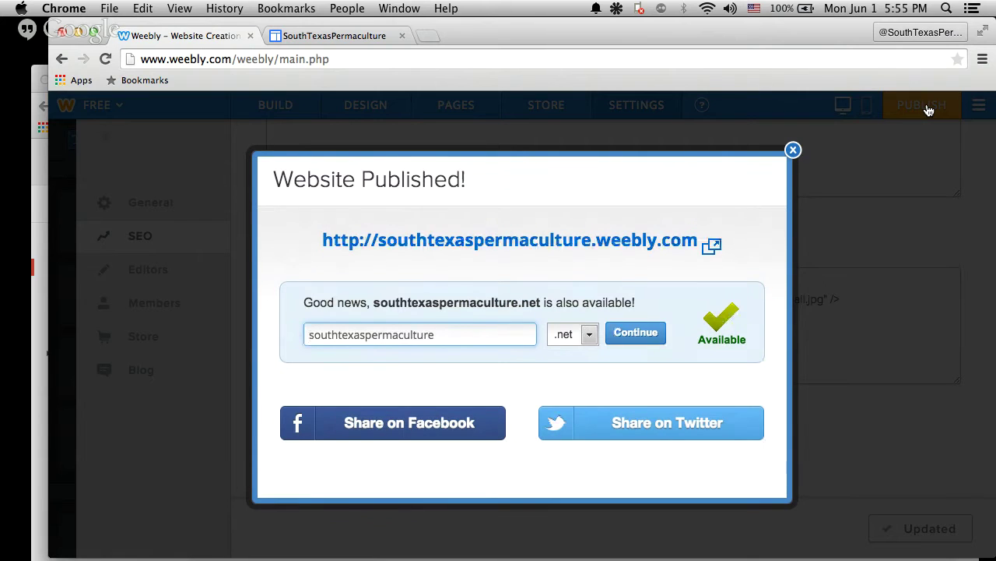
{"action": "left_click", "coordinate": [538, 243]}
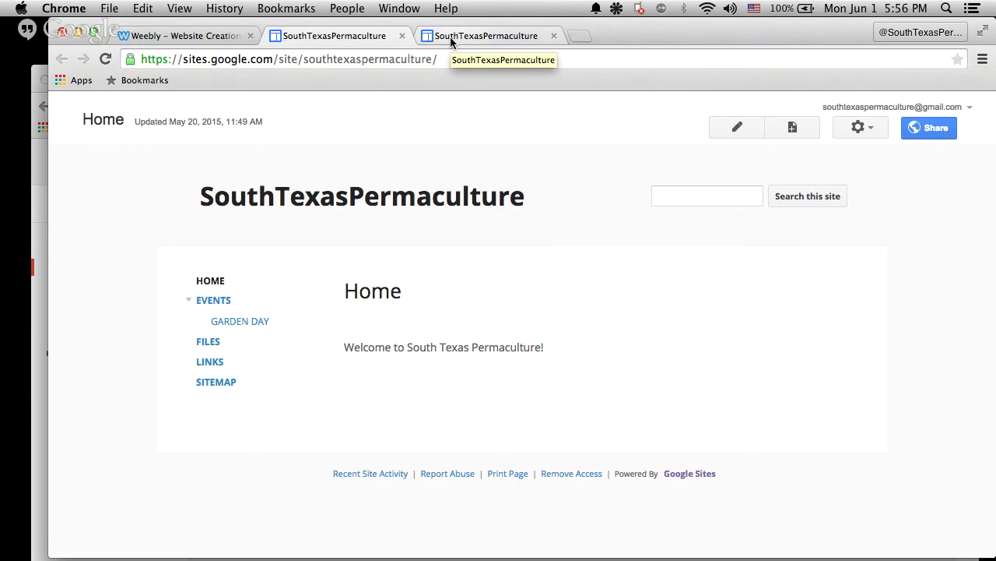
{"action": "left_click", "coordinate": [437, 66]}
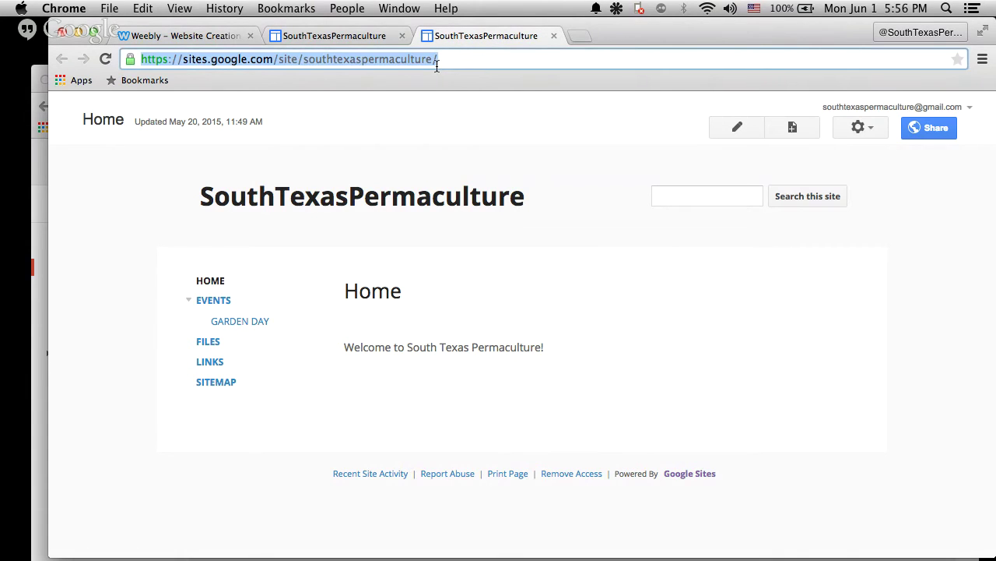
{"action": "type", "text": "www."}
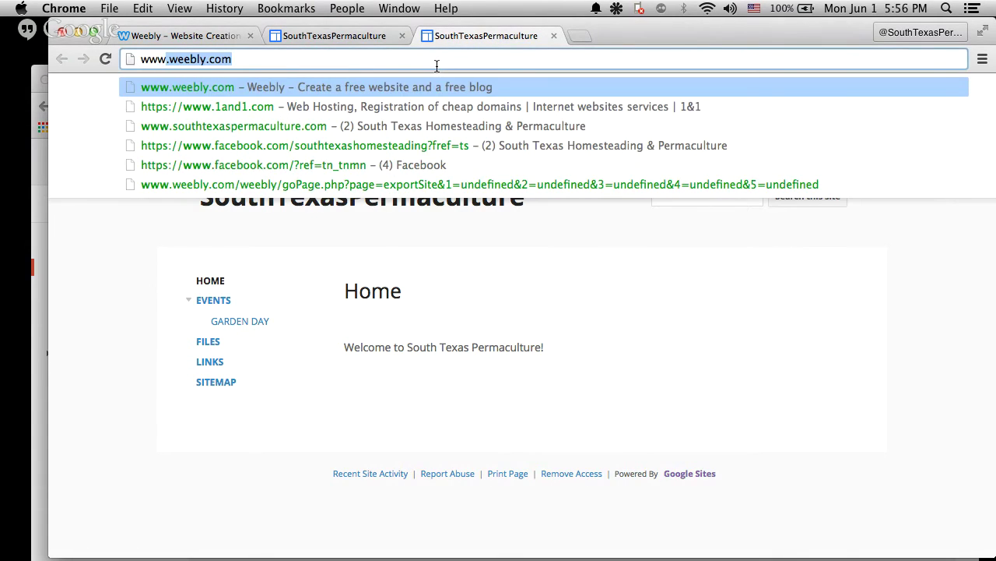
{"action": "type", "text": "southtexaspermaculture"}
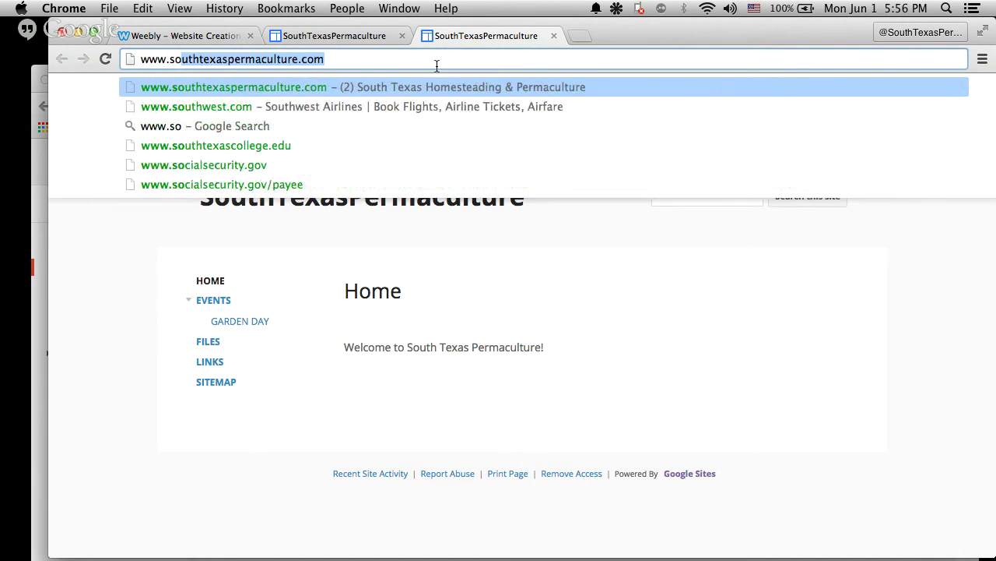
{"action": "key", "text": "Return"}
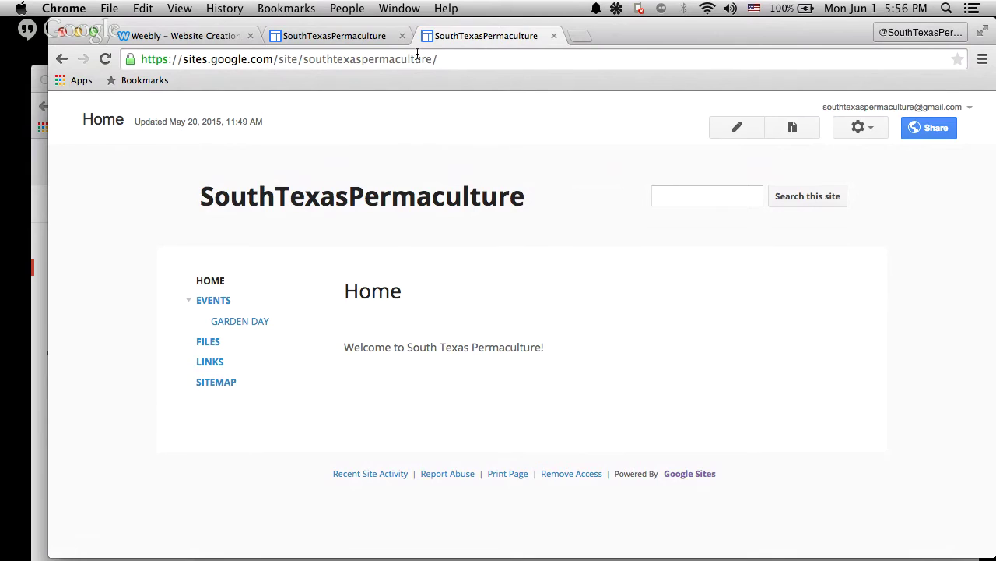
{"action": "left_click", "coordinate": [419, 53]}
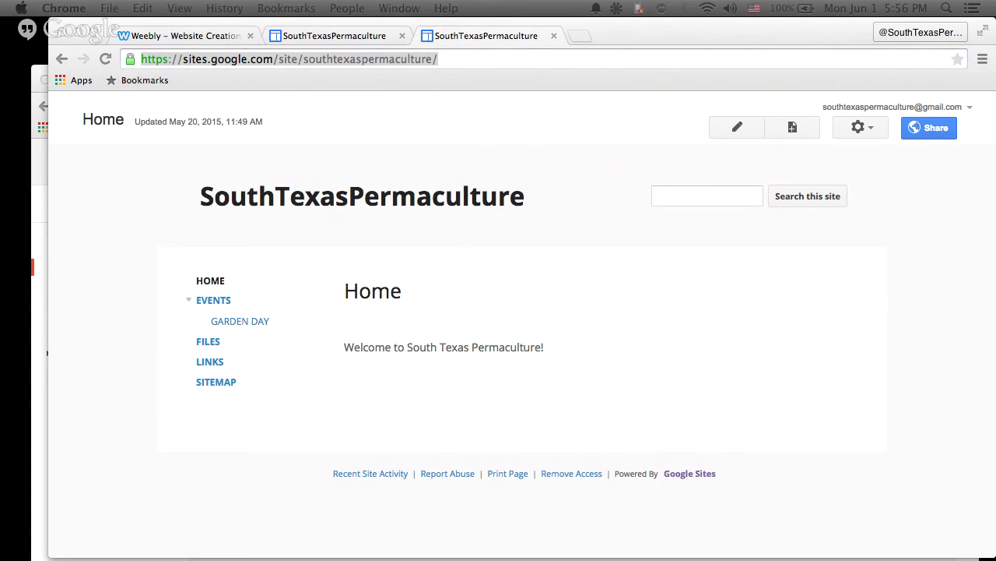
Switch to the other Chrome window, the one showing Google Voice, and go to facebook.com
{"action": "key", "text": "super+grave"}
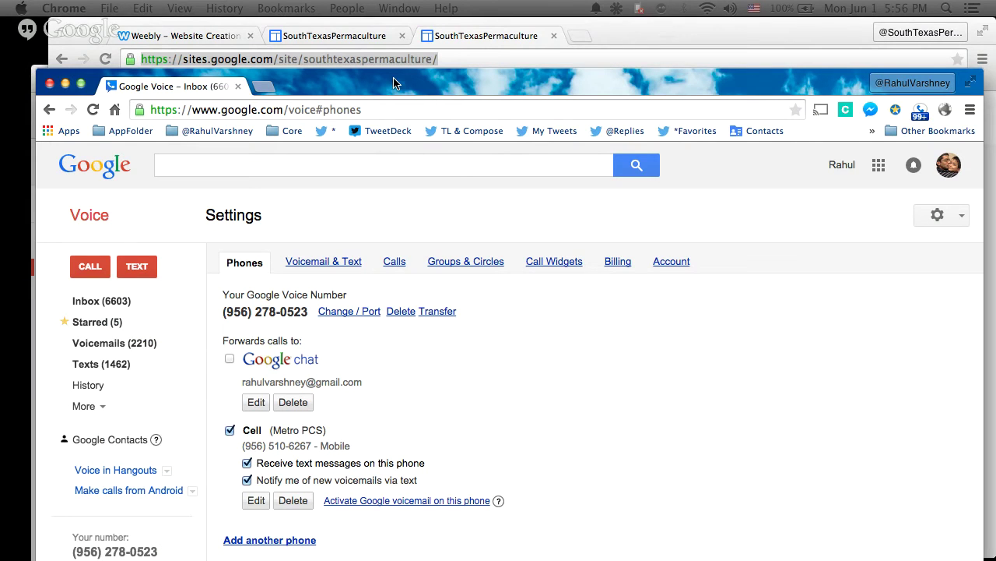
{"action": "left_click_drag", "start_coordinate": [393, 82], "coordinate": [386, 31]}
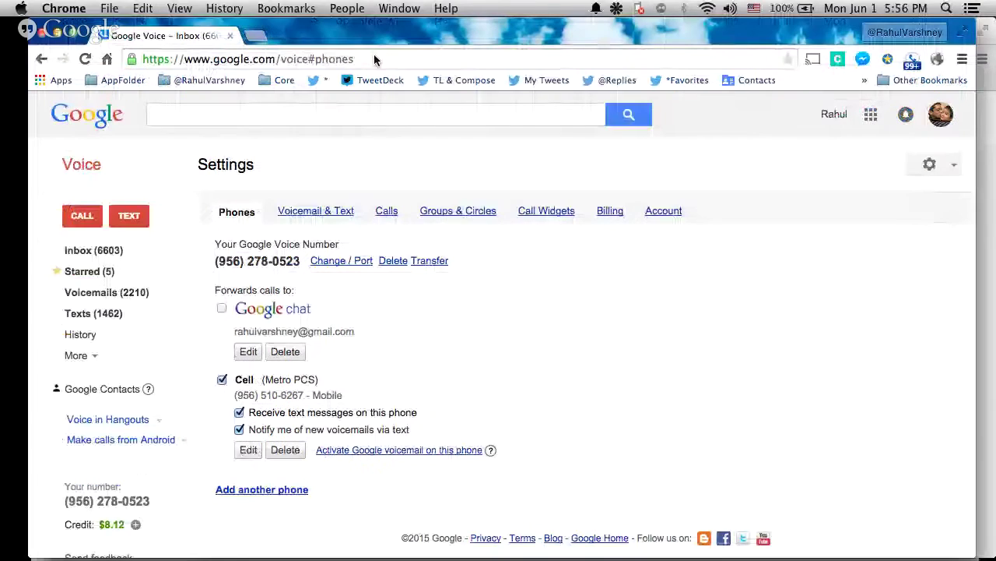
{"action": "left_click", "coordinate": [373, 54]}
{"action": "type", "text": "facebook.com"}
{"action": "key", "text": "Return"}
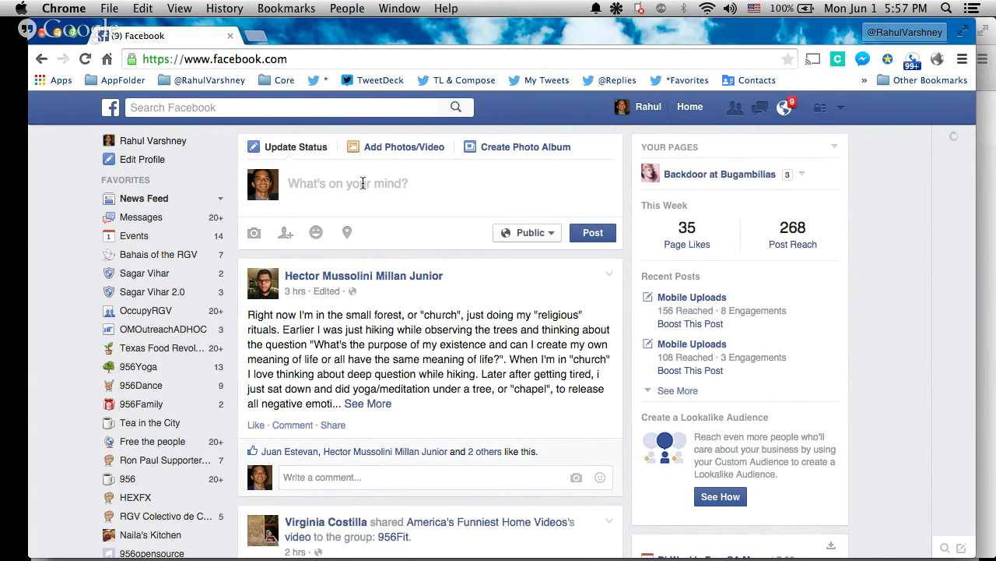
{"action": "left_click", "coordinate": [297, 193]}
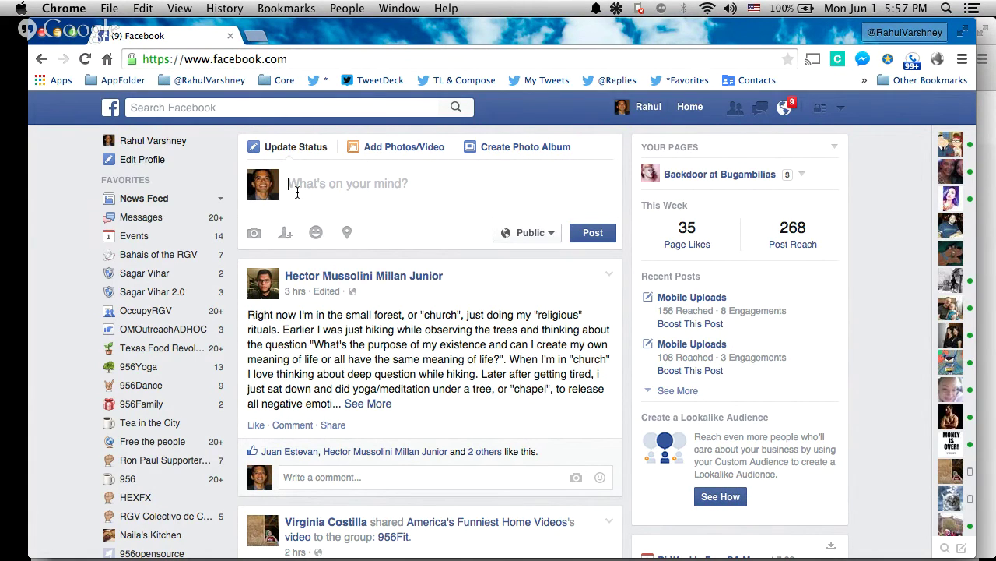
{"action": "type", "text": "www."}
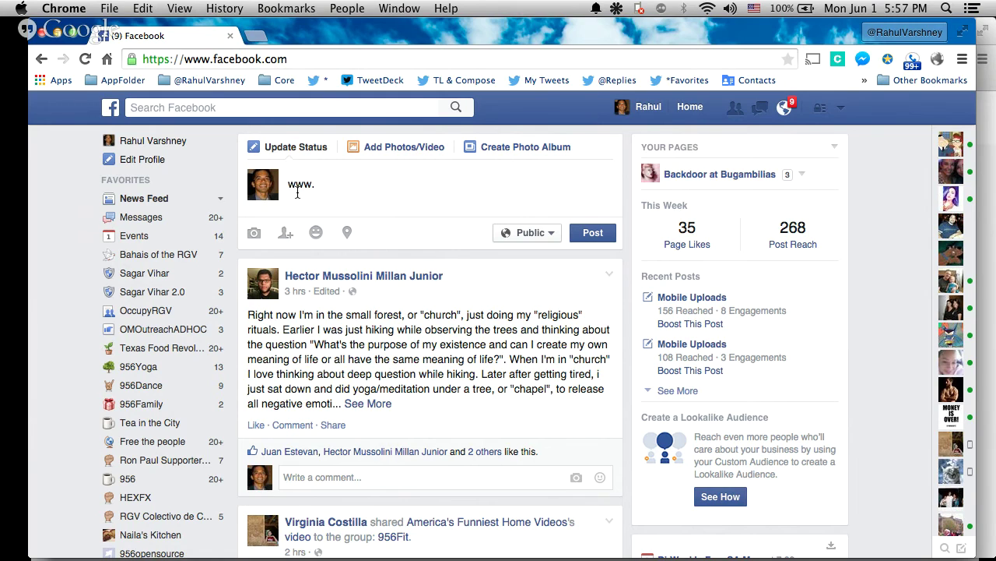
{"action": "type", "text": "southtexaspermaculture."}
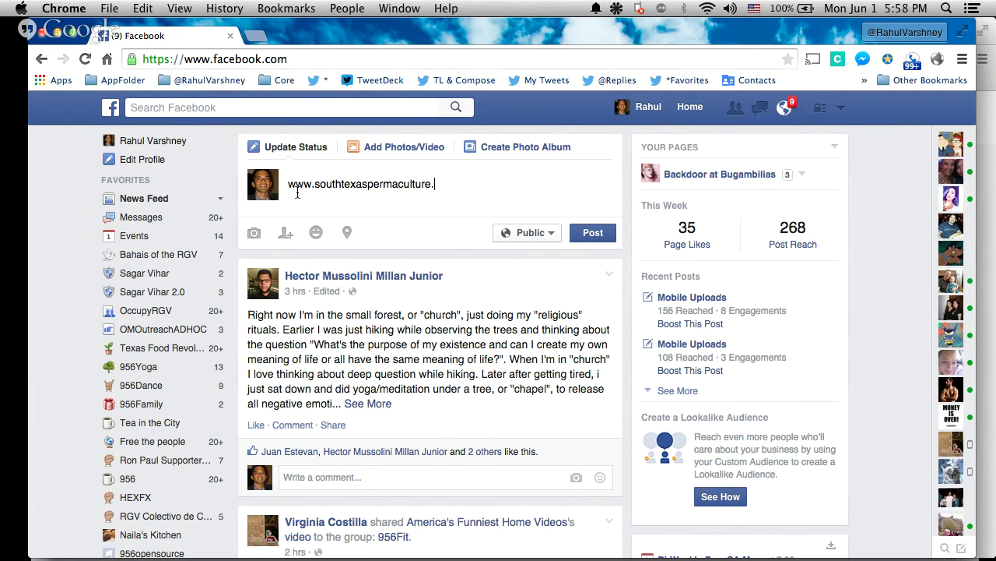
{"action": "type", "text": "com"}
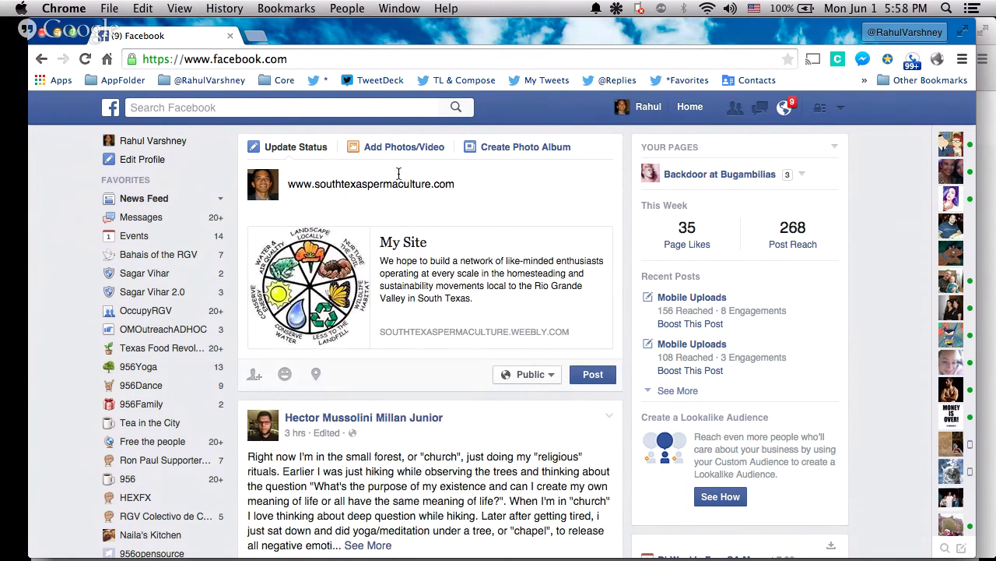
{"action": "left_click", "coordinate": [594, 375]}
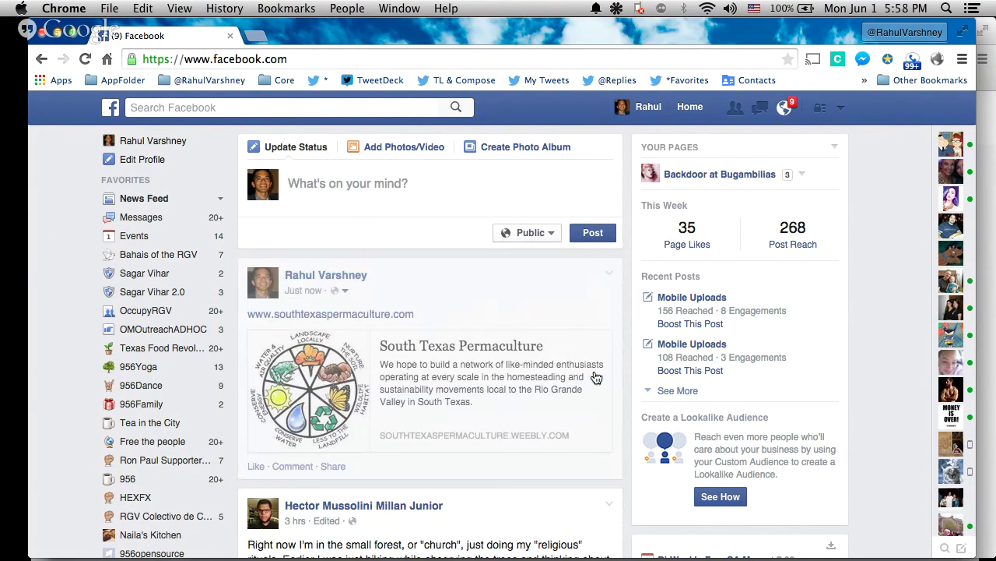
{"action": "left_click", "coordinate": [379, 315]}
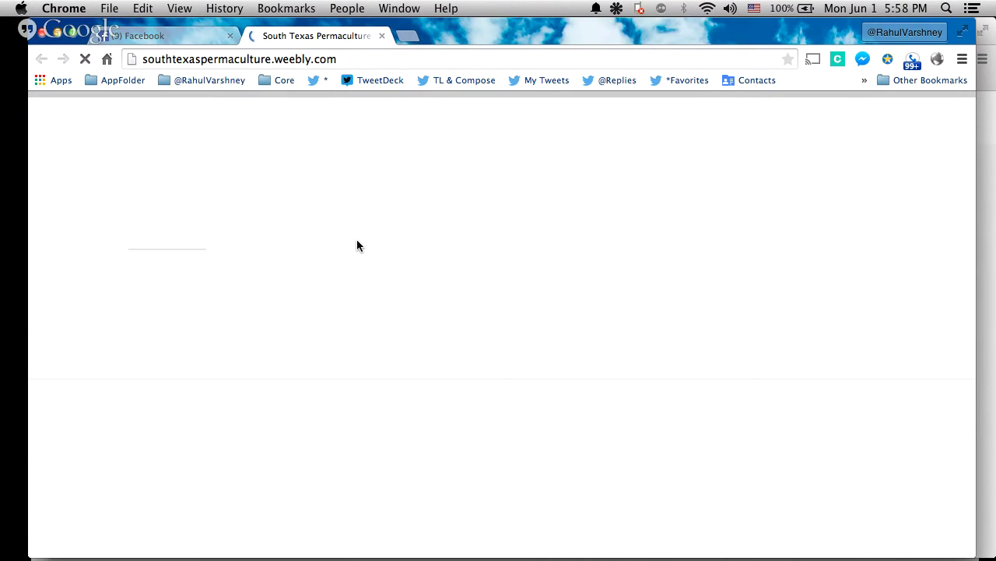
{"action": "left_click", "coordinate": [181, 33]}
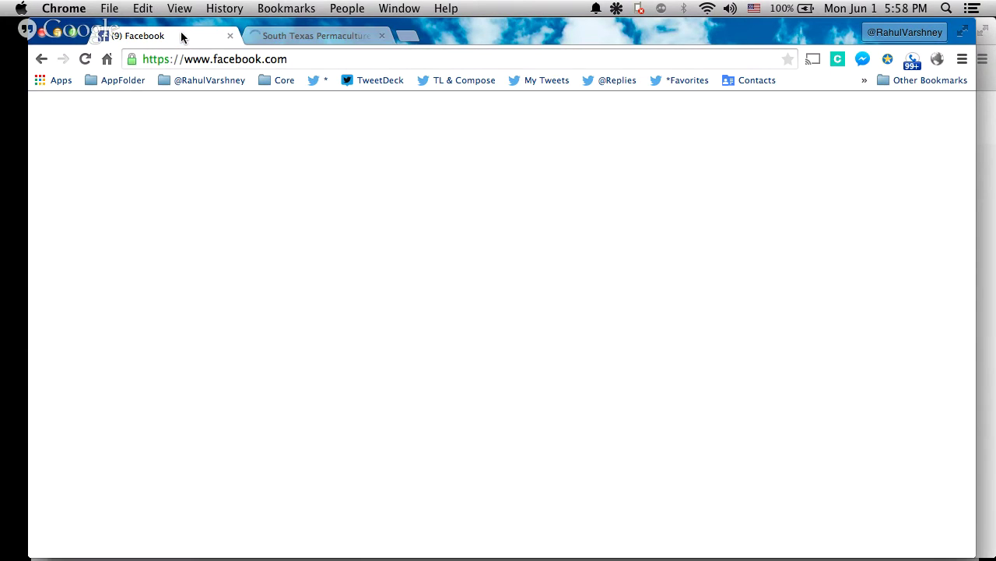
Search the web for "facebook debugger" and open the Facebook Developers Debugger page
{"action": "left_click", "coordinate": [252, 55]}
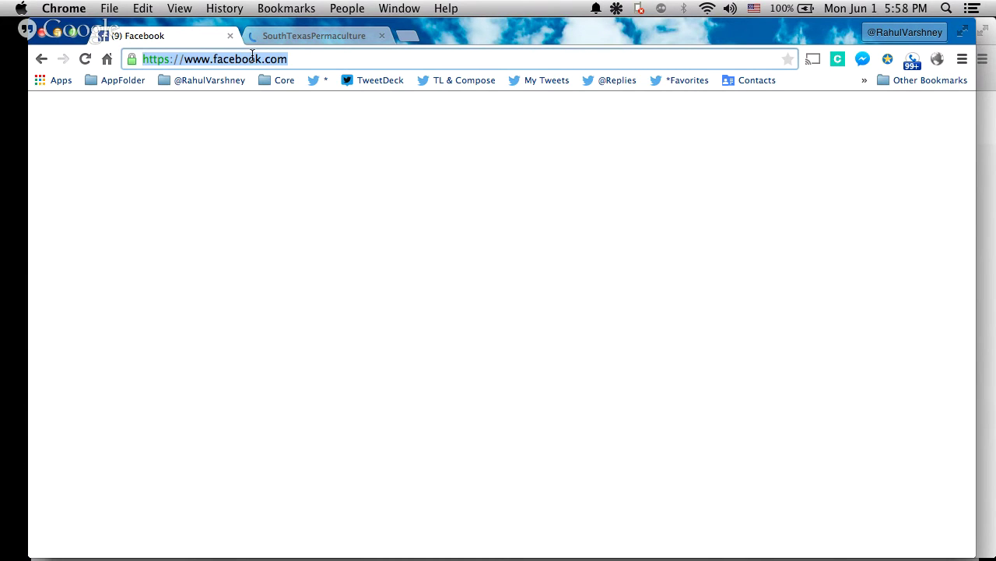
{"action": "type", "text": "facebook debugger"}
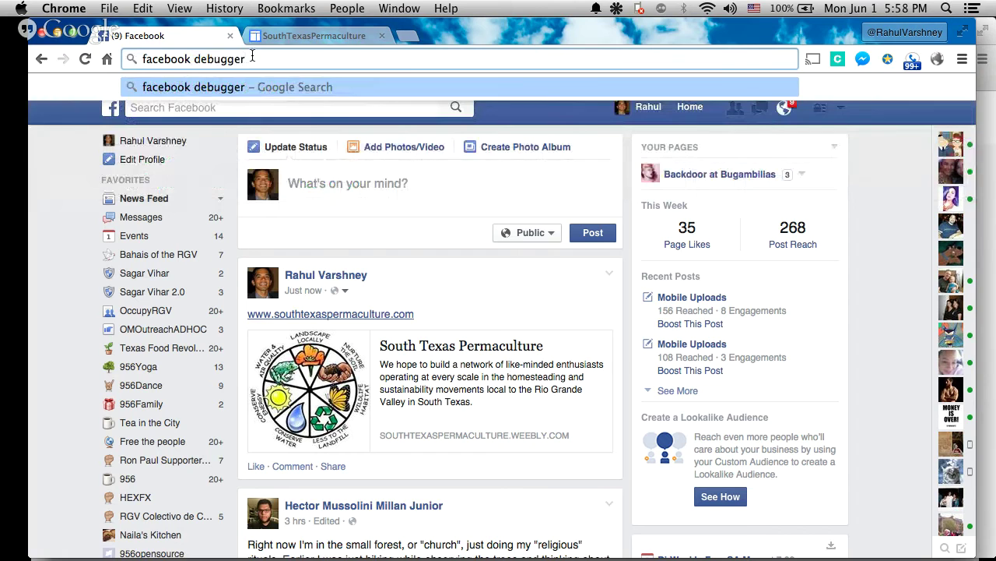
{"action": "key", "text": "Return"}
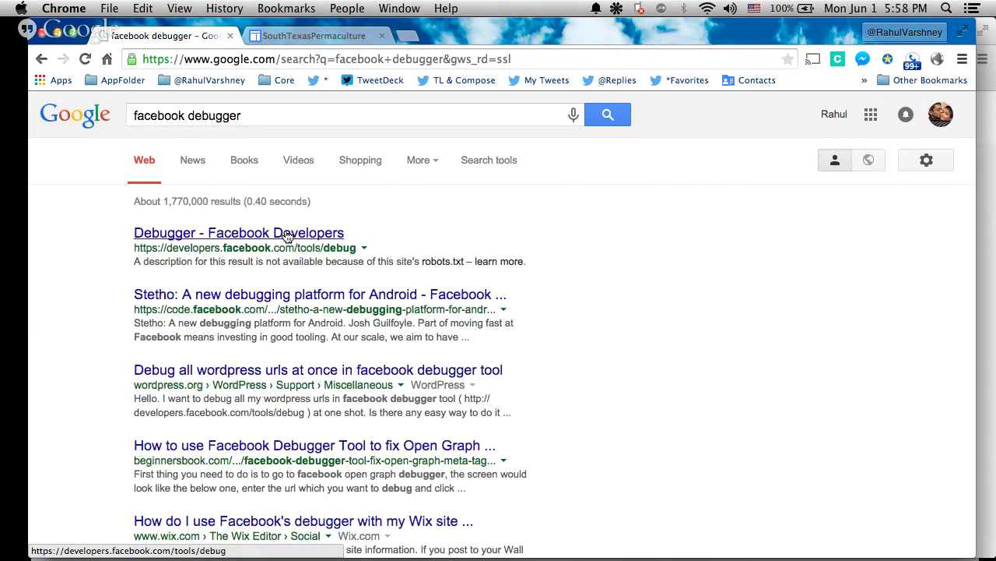
{"action": "left_click", "coordinate": [286, 234]}
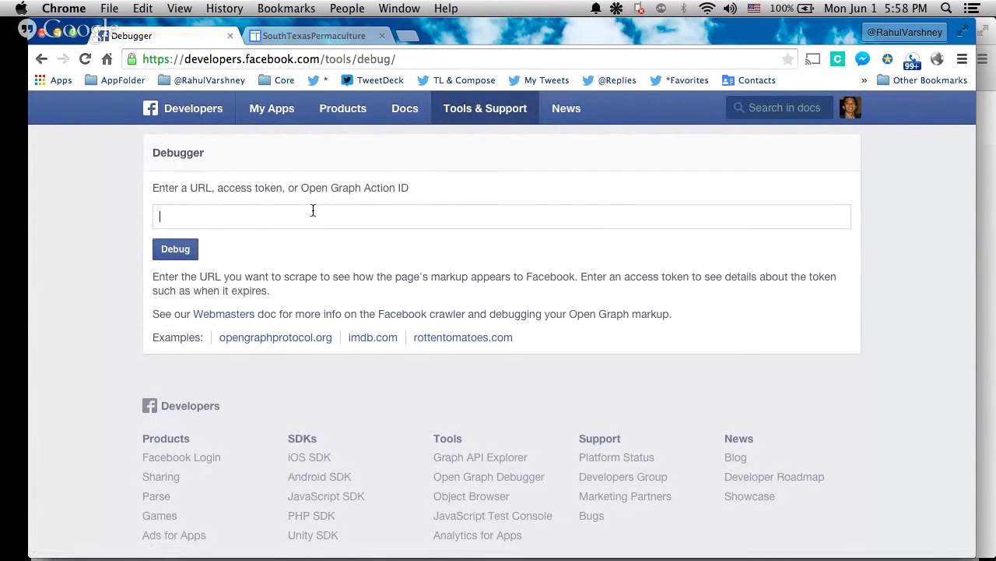
{"action": "type", "text": "www"}
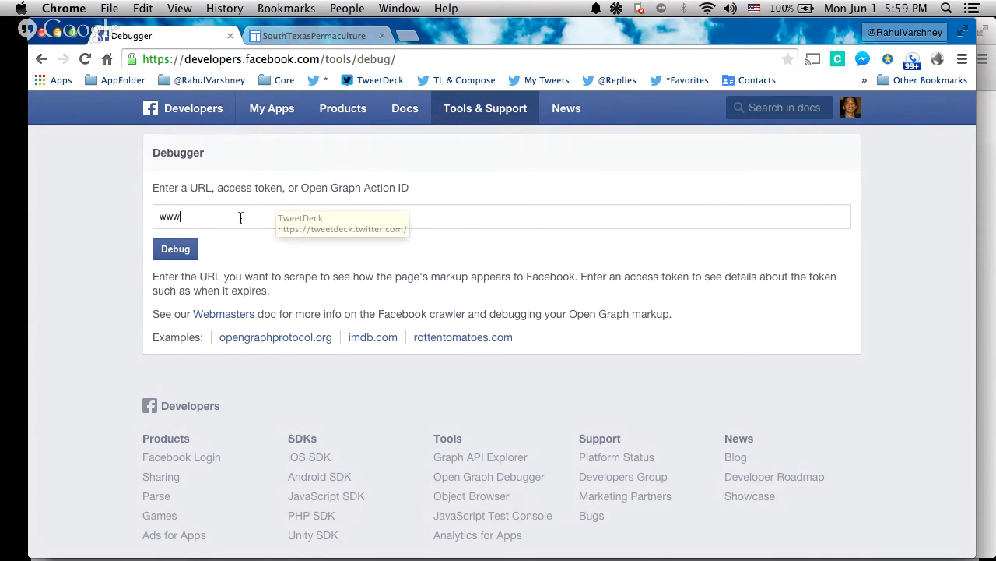
{"action": "type", "text": ".south"}
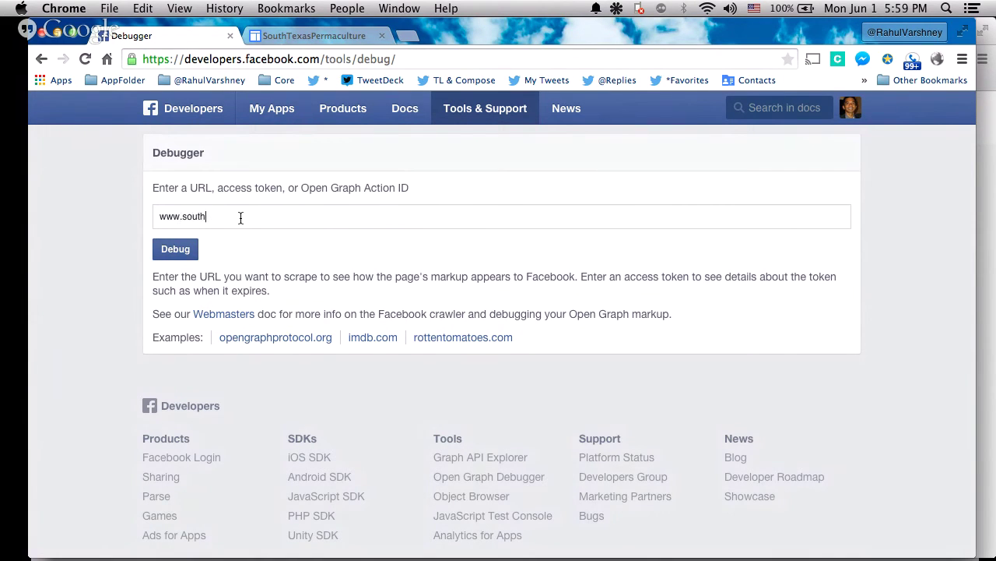
{"action": "type", "text": "texaspermaculture.com"}
{"action": "left_click", "coordinate": [194, 251]}
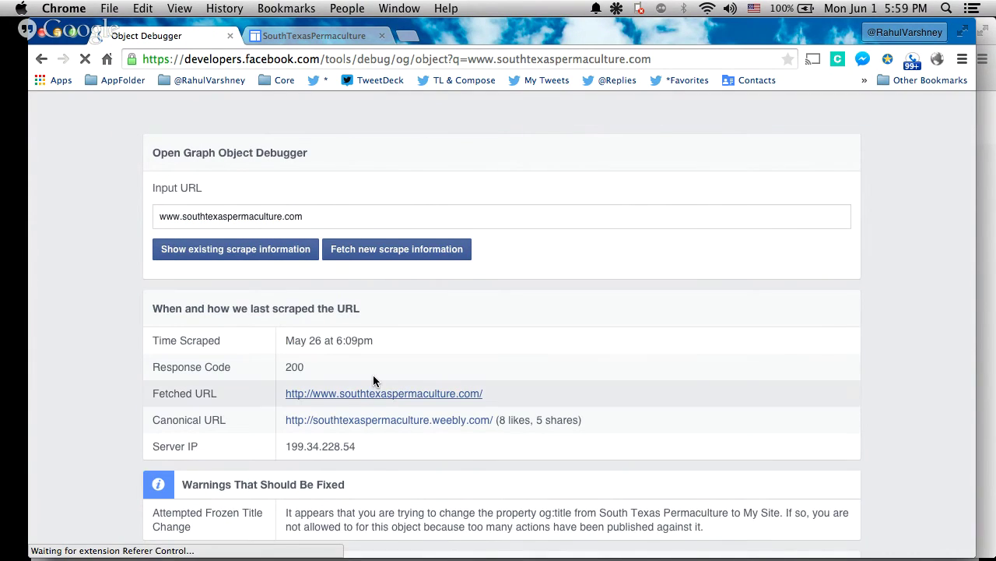
Examine the debugger report's redirects, raw meta tags, Open Graph properties and share preview for the site
{"action": "scroll", "coordinate": [373, 375], "scroll_direction": "down", "scroll_amount": 3}
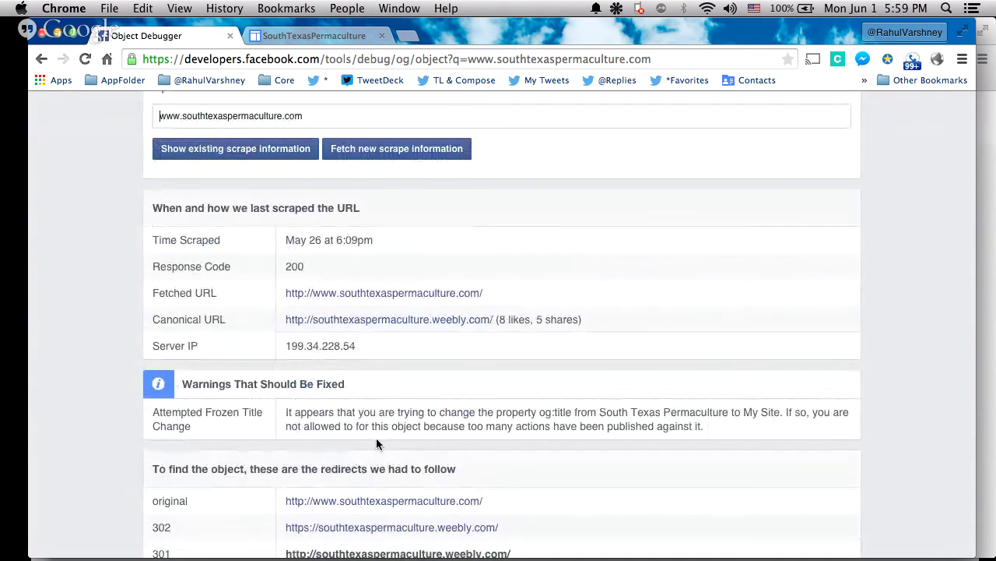
{"action": "scroll", "coordinate": [404, 413], "scroll_direction": "down", "scroll_amount": 10}
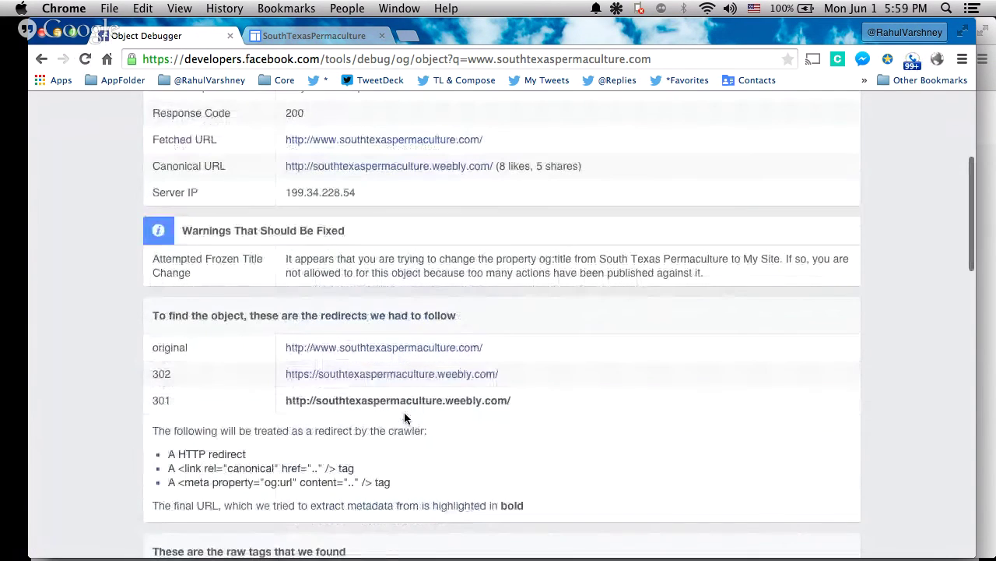
{"action": "scroll", "coordinate": [404, 413], "scroll_direction": "down", "scroll_amount": 3}
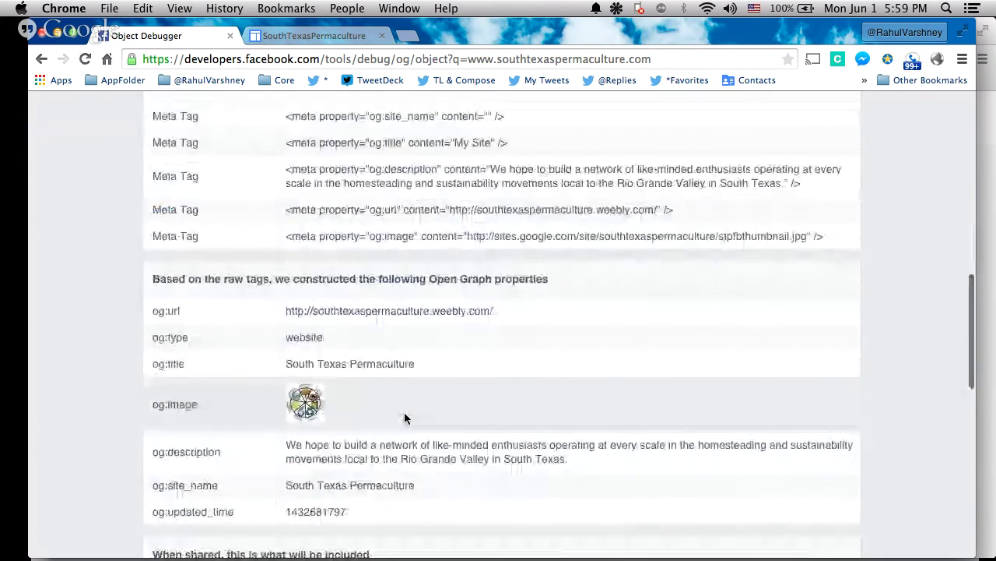
{"action": "scroll", "coordinate": [518, 400], "scroll_direction": "down", "scroll_amount": 5}
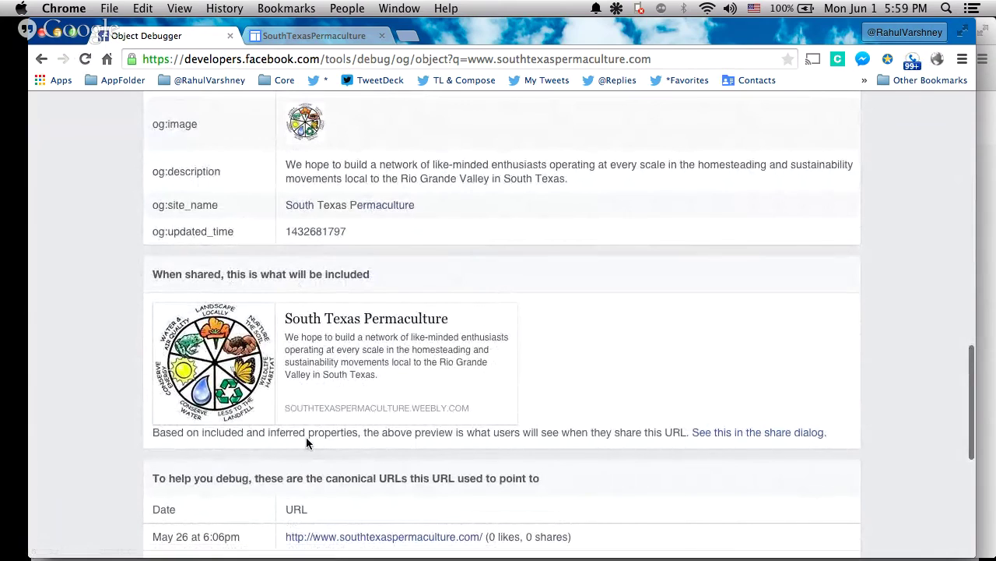
{"action": "scroll", "coordinate": [306, 436], "scroll_direction": "down", "scroll_amount": 7}
{"action": "scroll", "coordinate": [306, 443], "scroll_direction": "up", "scroll_amount": 10}
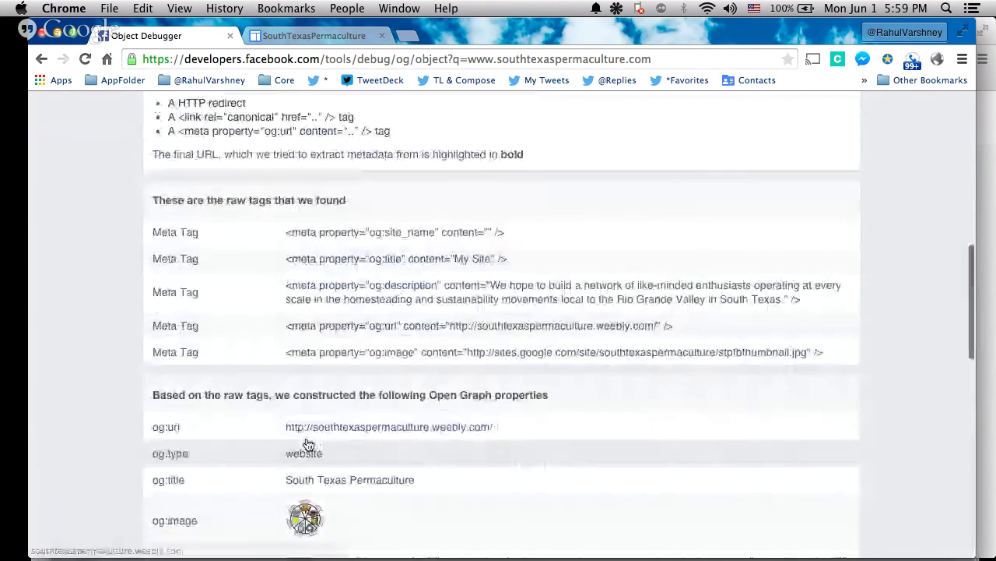
{"action": "scroll", "coordinate": [306, 437], "scroll_direction": "down", "scroll_amount": 8}
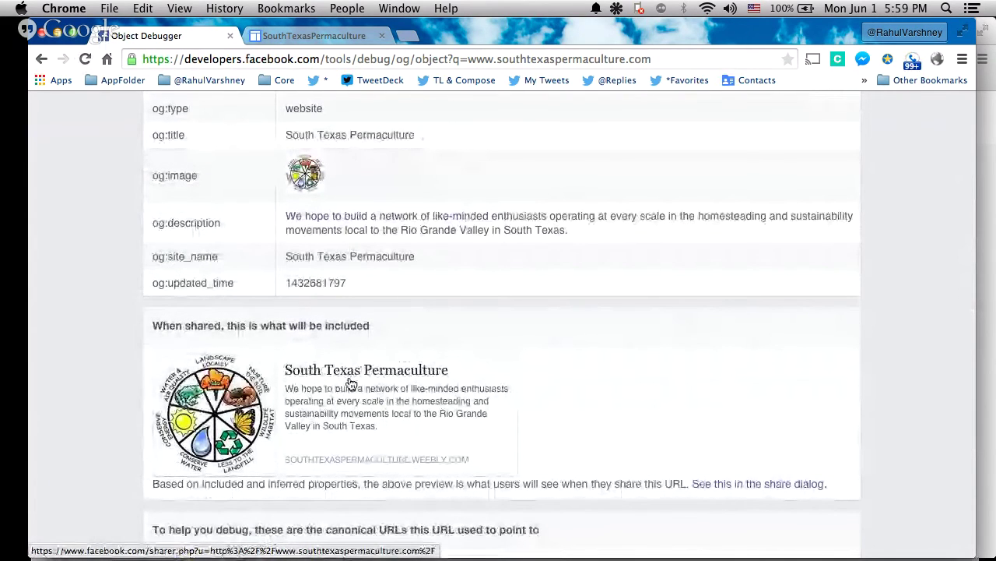
Switch to the SouthTexasPermaculture tab and load weebly.com in it
{"action": "left_click", "coordinate": [313, 41]}
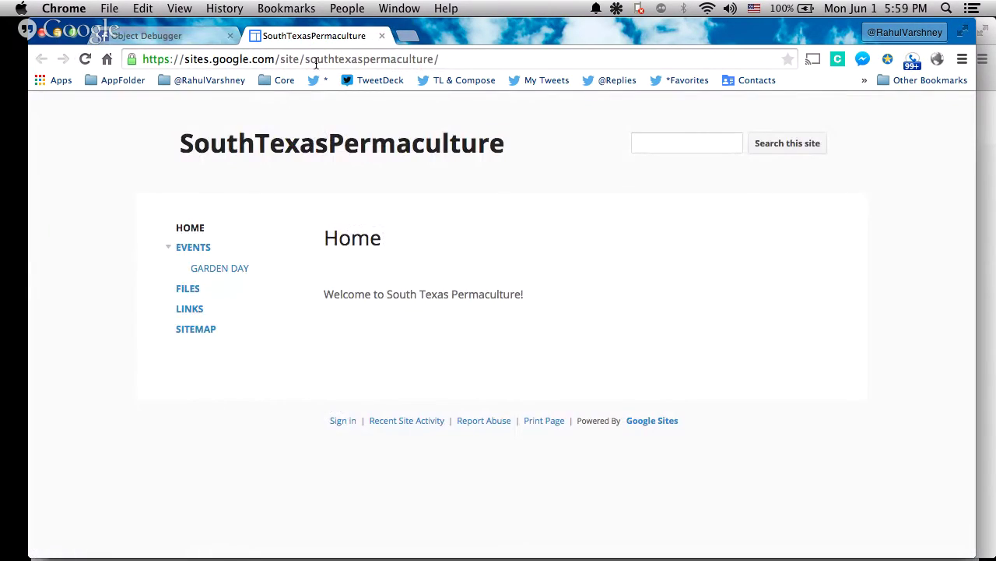
{"action": "left_click", "coordinate": [316, 61]}
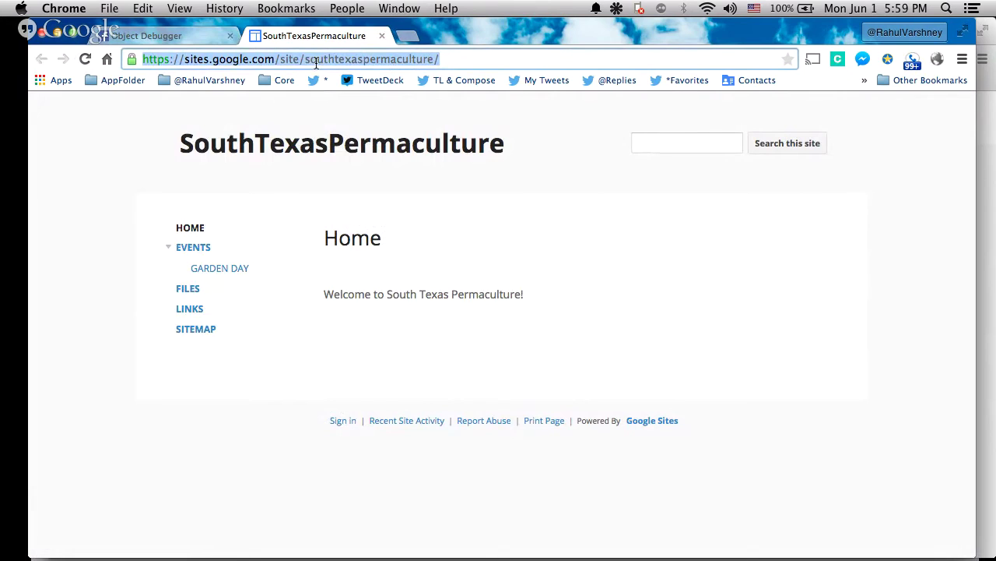
{"action": "type", "text": "weebl"}
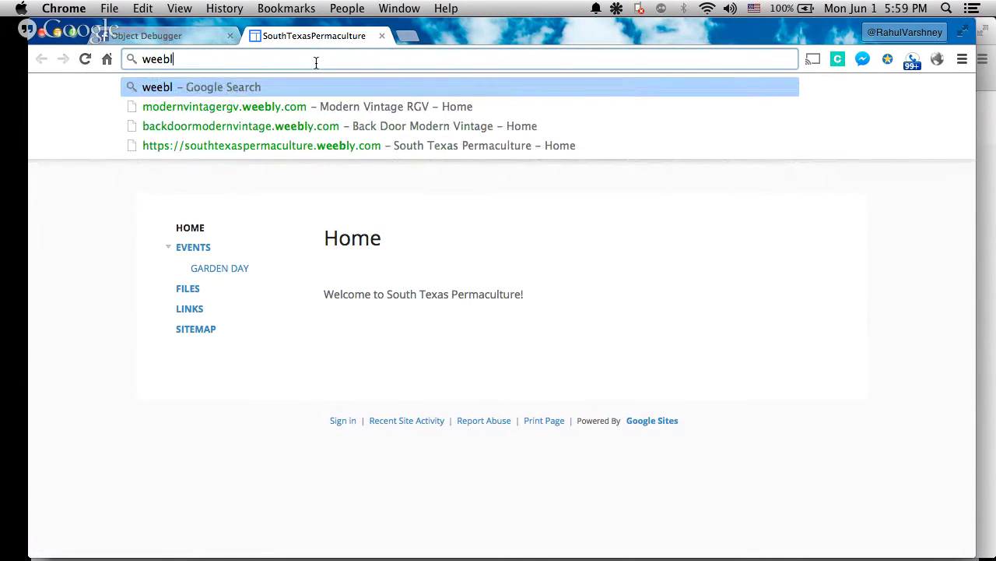
{"action": "type", "text": "y"}
{"action": "key", "text": "super+a"}
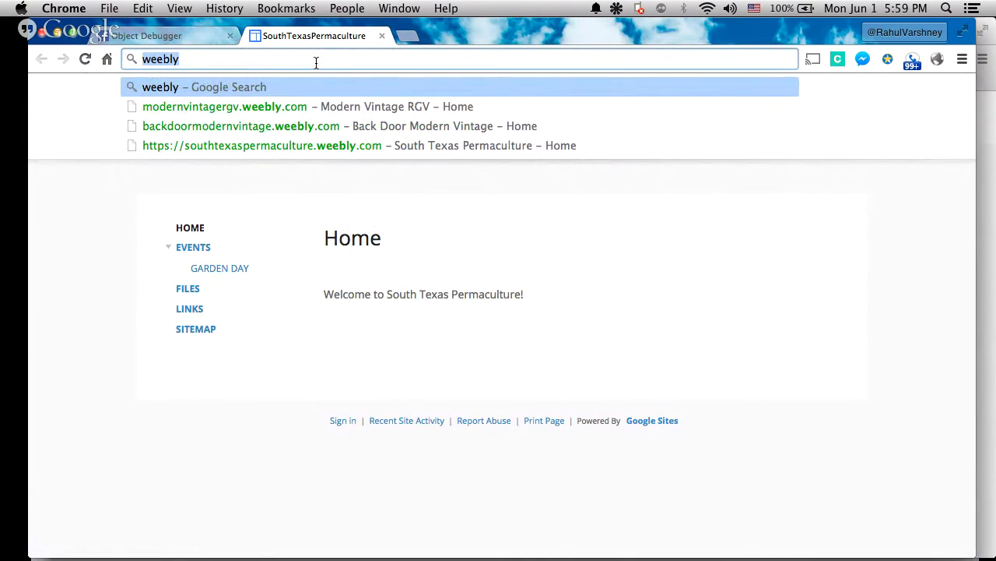
{"action": "type", "text": "south"}
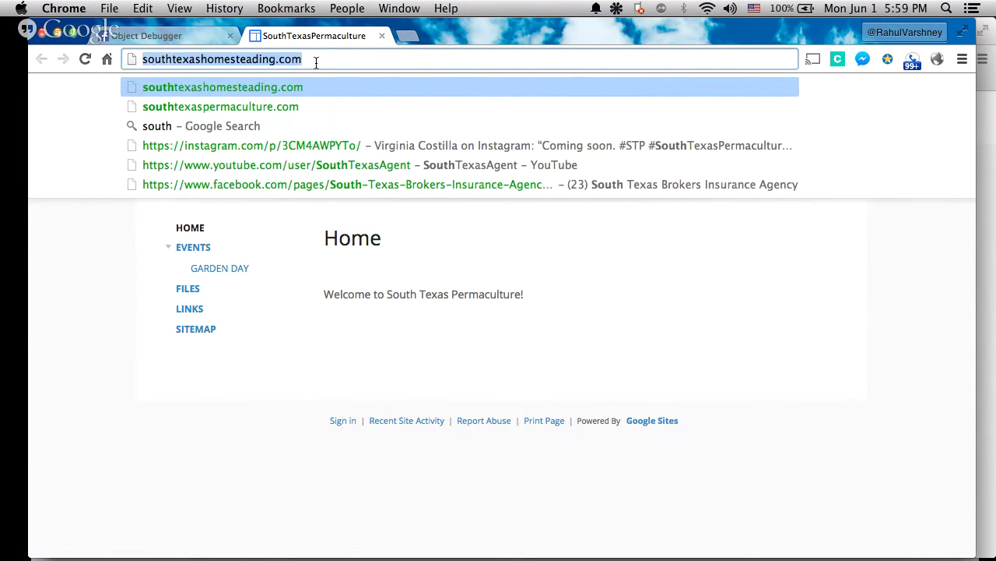
{"action": "type", "text": "weebly.com"}
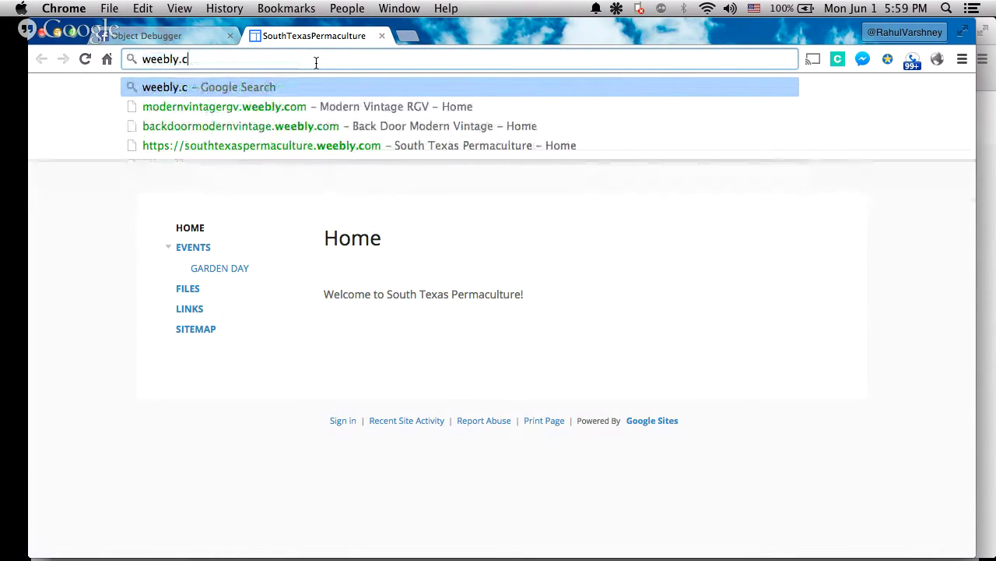
{"action": "key", "text": "Return"}
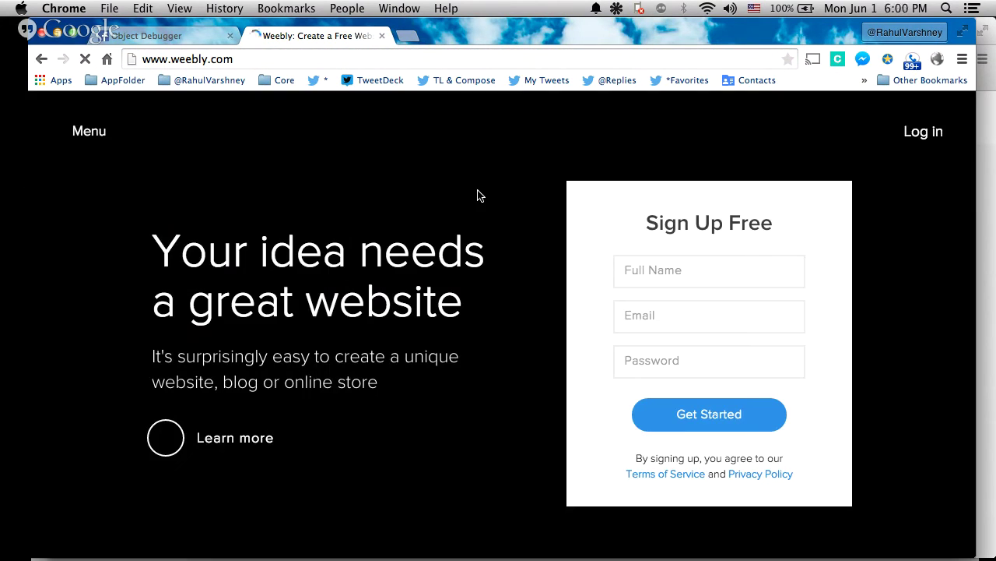
Log in to Weebly with the saved account e-mail and password
{"action": "left_click", "coordinate": [925, 132]}
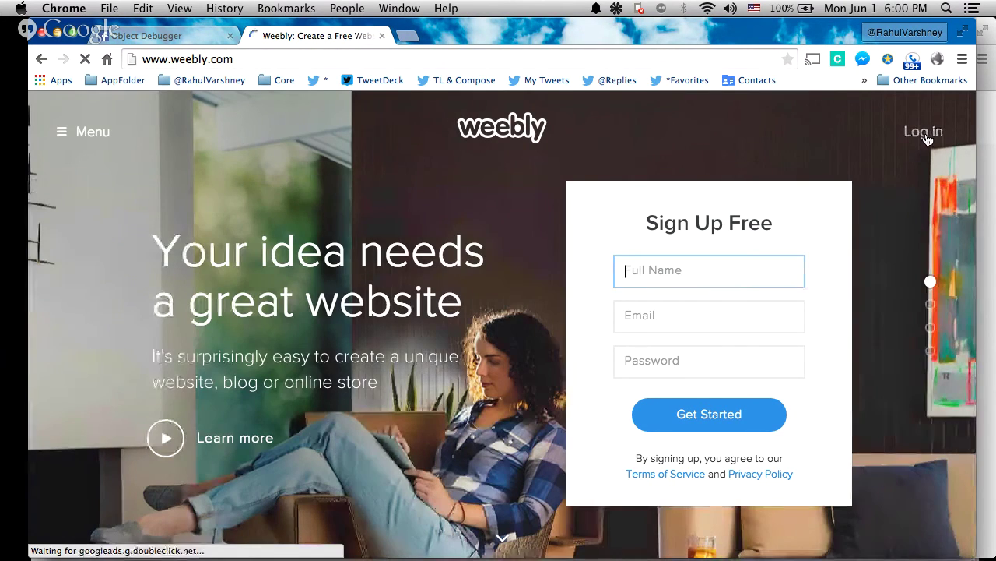
{"action": "left_click", "coordinate": [925, 133]}
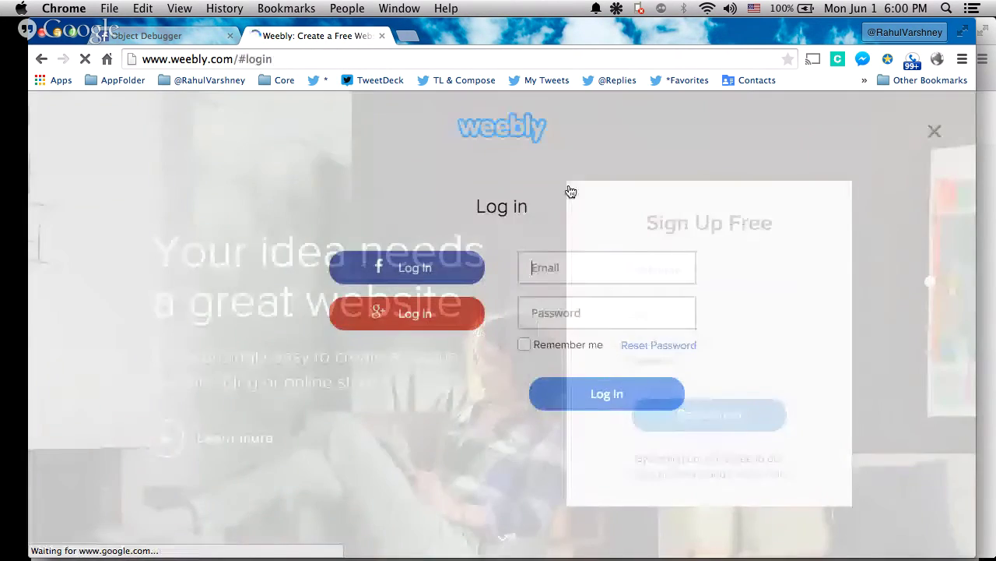
{"action": "type", "text": "southt"}
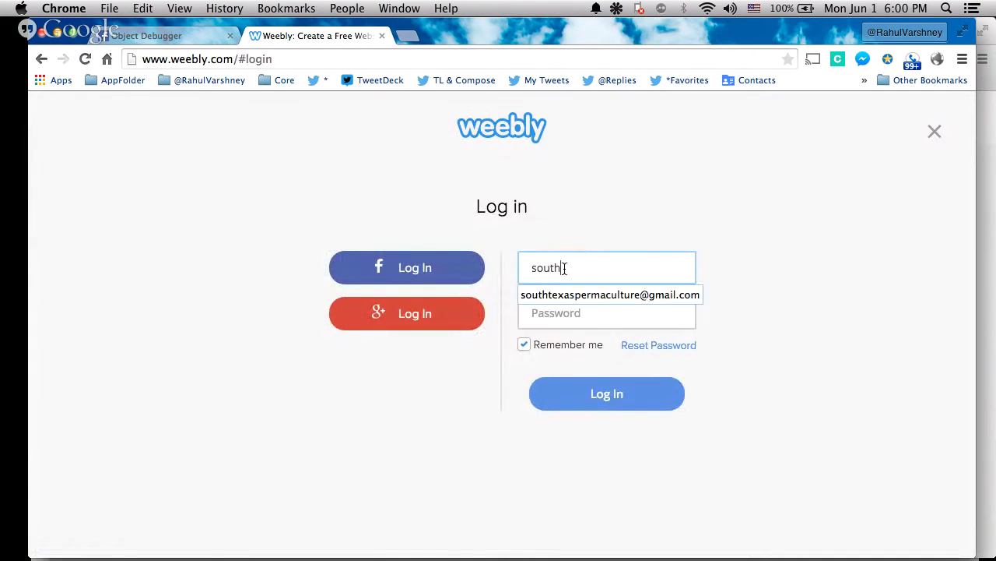
{"action": "left_click", "coordinate": [572, 294]}
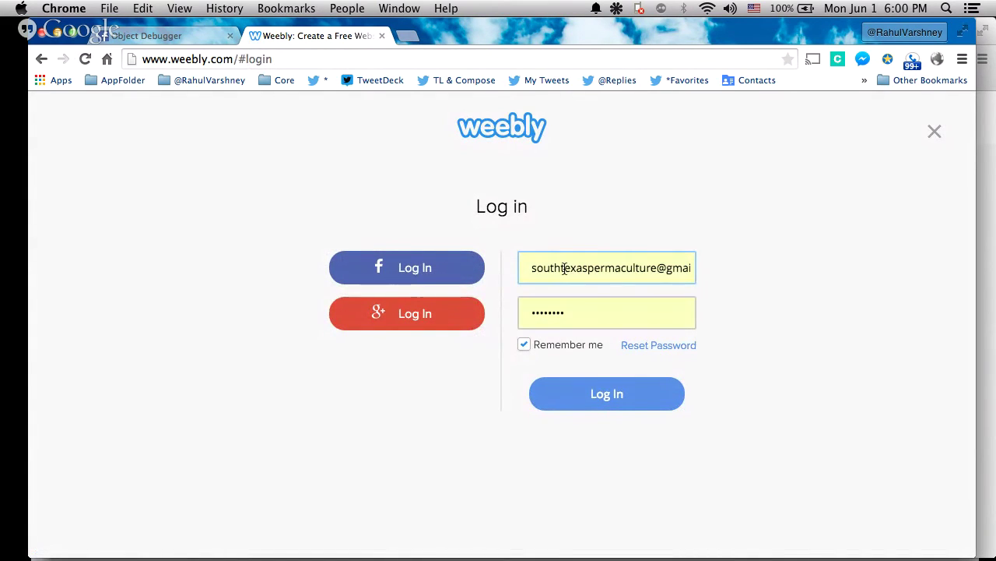
{"action": "left_click", "coordinate": [597, 396]}
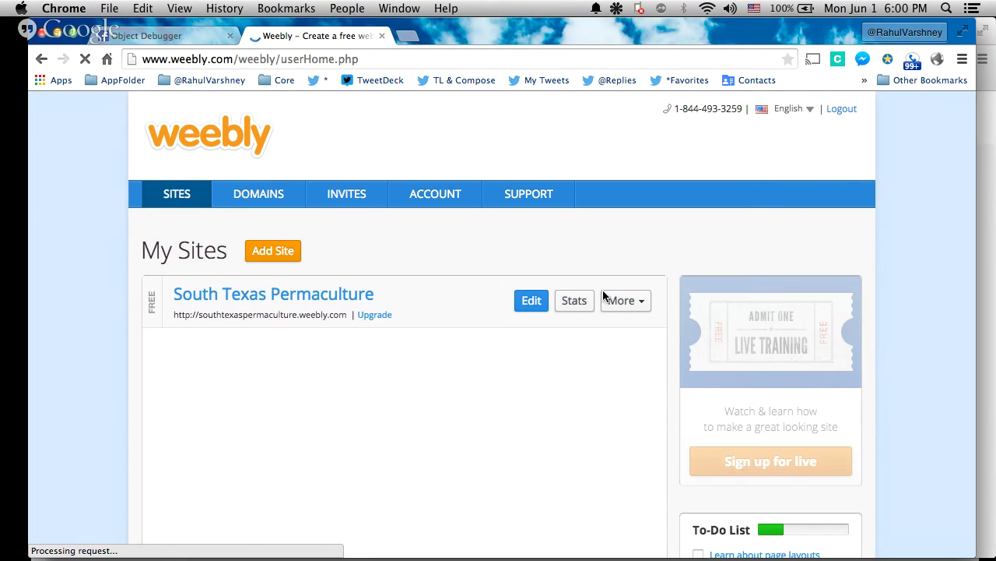
Open the South Texas Permaculture site for editing and show the Header Code in its SEO settings
{"action": "left_click", "coordinate": [532, 301]}
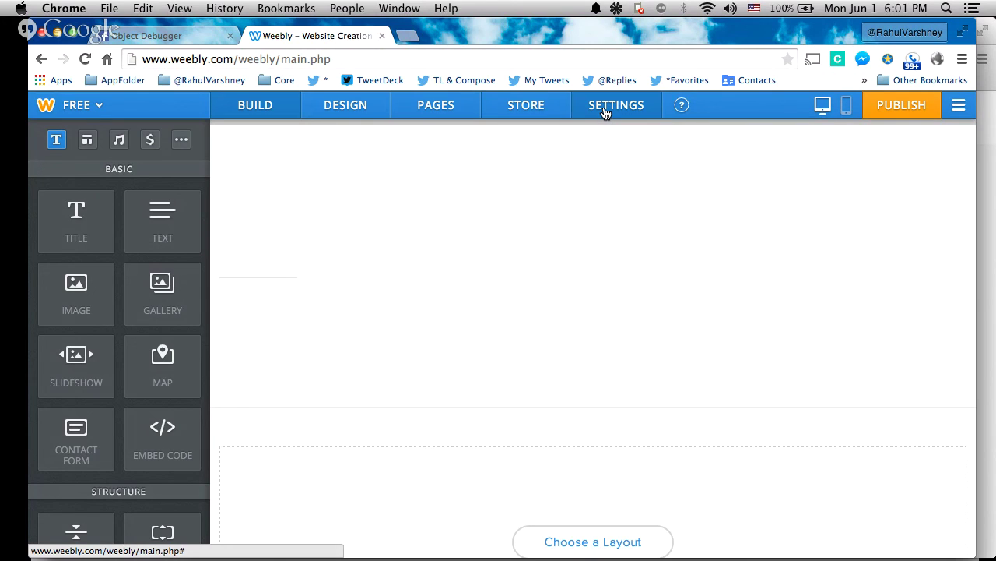
{"action": "left_click", "coordinate": [605, 109]}
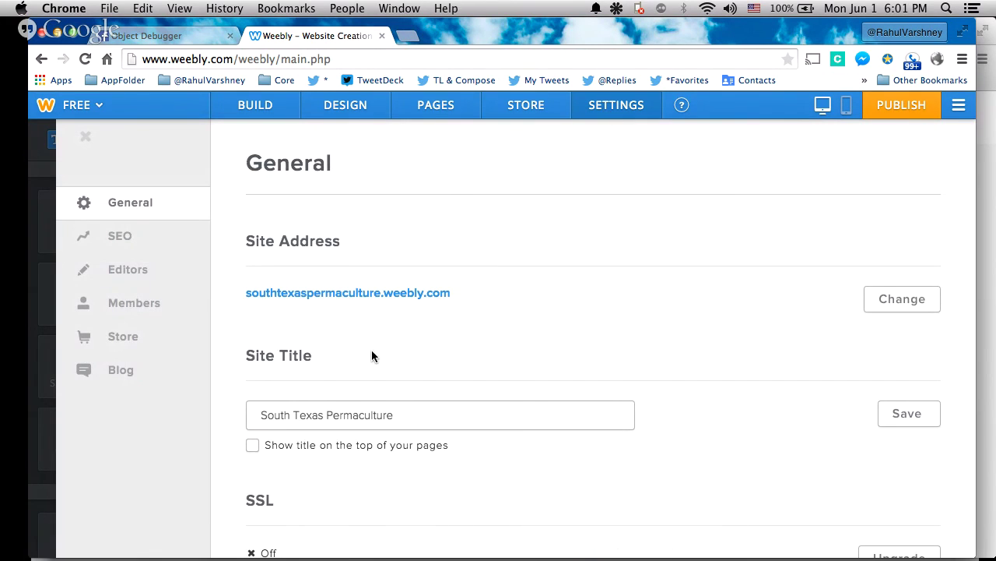
{"action": "left_click", "coordinate": [143, 244]}
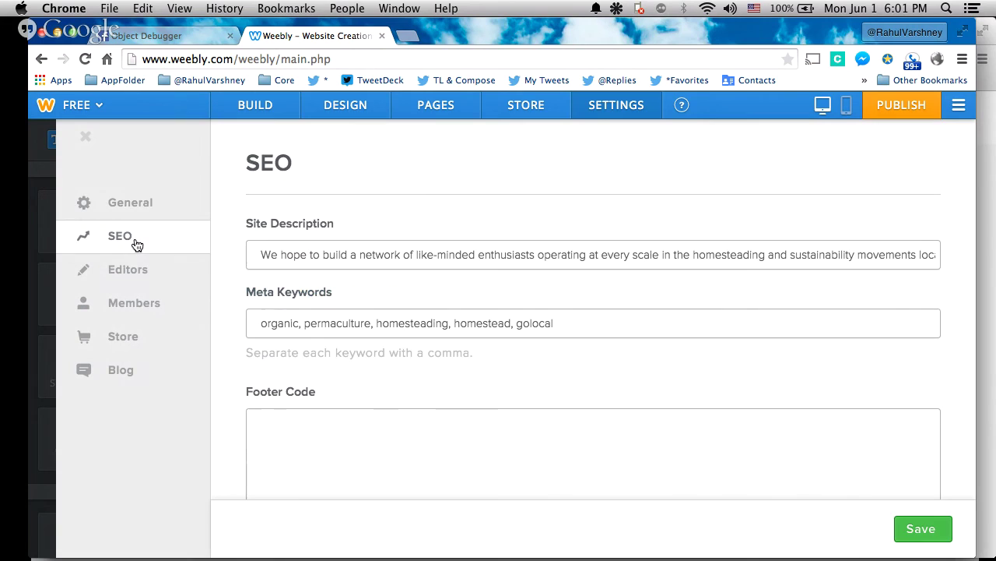
{"action": "scroll", "coordinate": [523, 396], "scroll_direction": "down", "scroll_amount": 6}
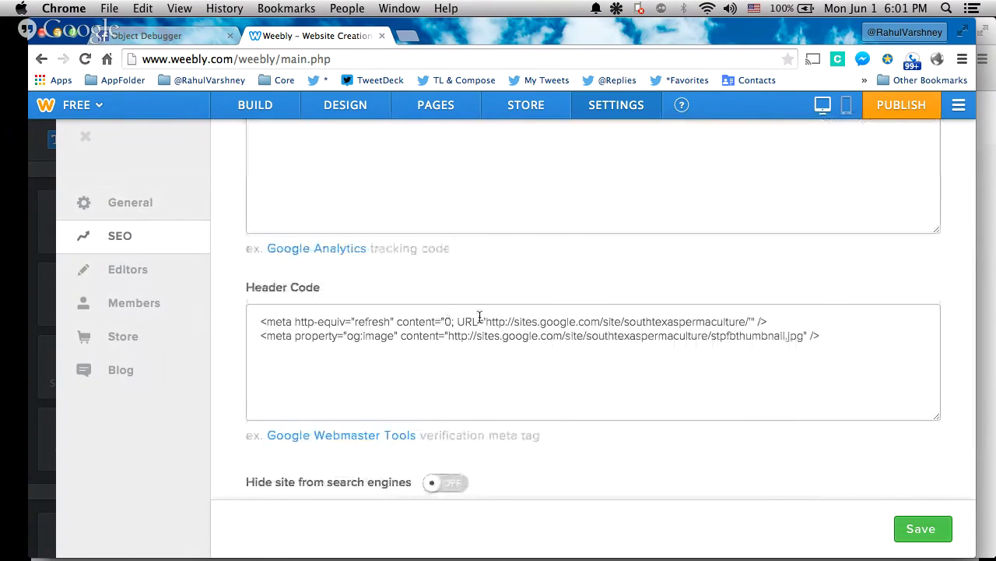
{"action": "left_click_drag", "start_coordinate": [488, 321], "coordinate": [753, 321]}
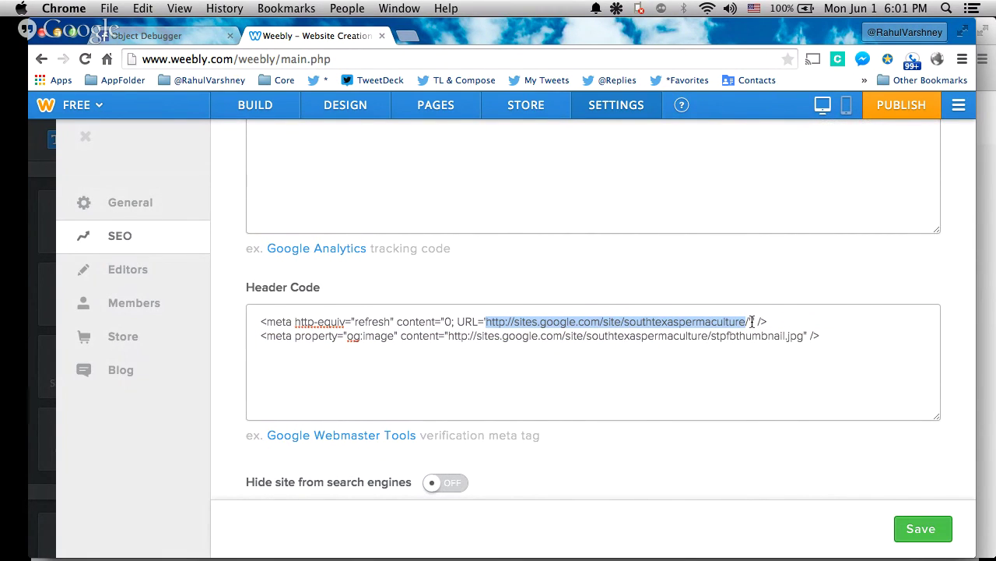
{"action": "left_click", "coordinate": [751, 321]}
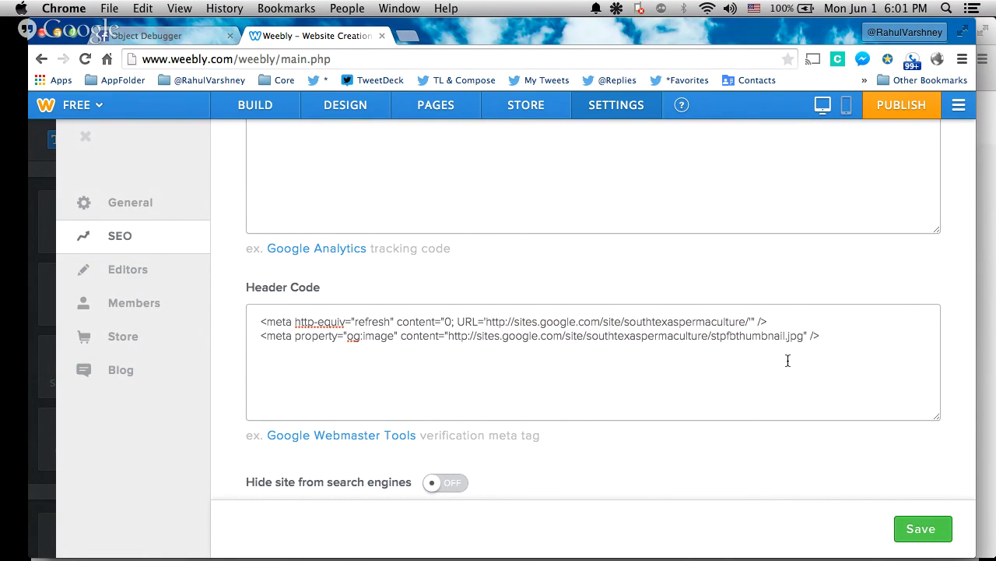
{"action": "key", "text": "shift+Left"}
{"action": "key", "text": "shift+Left"}
{"action": "key", "text": "shift+Left"}
{"action": "key", "text": "shift+Left"}
{"action": "key", "text": "shift+Left"}
{"action": "key", "text": "shift+Left"}
{"action": "key", "text": "shift+Left"}
{"action": "key", "text": "shift+Left"}
{"action": "key", "text": "shift+Left"}
{"action": "key", "text": "shift+Left"}
{"action": "key", "text": "shift+Left"}
{"action": "key", "text": "shift+Left"}
{"action": "key", "text": "shift+Left"}
{"action": "key", "text": "shift+Left"}
{"action": "key", "text": "shift+Left"}
{"action": "key", "text": "shift+Left"}
{"action": "key", "text": "shift+Left"}
{"action": "key", "text": "shift+Left"}
{"action": "key", "text": "shift+Left"}
{"action": "key", "text": "shift+Left"}
{"action": "key", "text": "shift+Left"}
{"action": "key", "text": "shift+Left"}
{"action": "key", "text": "shift+Left"}
{"action": "key", "text": "shift+Left"}
{"action": "key", "text": "shift+Left"}
{"action": "key", "text": "shift+Left"}
{"action": "key", "text": "shift+Left"}
{"action": "key", "text": "shift+Left"}
{"action": "key", "text": "shift+Left"}
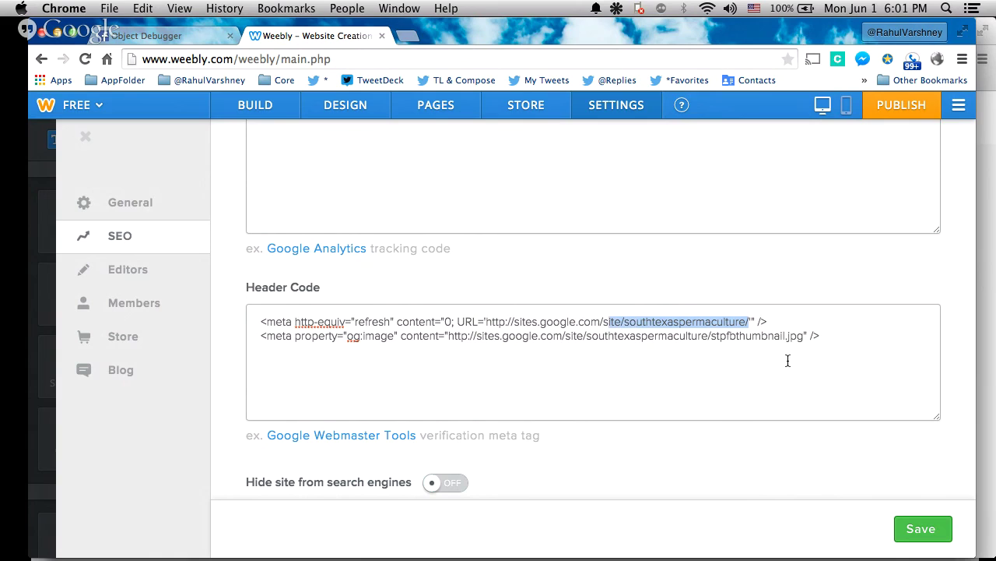
{"action": "key", "text": "shift+Left"}
{"action": "key", "text": "shift+Left"}
{"action": "key", "text": "shift+Left"}
{"action": "key", "text": "shift+Left"}
{"action": "key", "text": "shift+Left"}
{"action": "key", "text": "shift+Left"}
{"action": "key", "text": "shift+Left"}
{"action": "key", "text": "shift+Left"}
{"action": "key", "text": "shift+Left"}
{"action": "key", "text": "shift+Left"}
{"action": "key", "text": "shift+Left"}
{"action": "key", "text": "shift+Left"}
{"action": "key", "text": "shift+Left"}
{"action": "key", "text": "shift+Left"}
{"action": "key", "text": "shift+Left"}
{"action": "key", "text": "shift+Left"}
{"action": "key", "text": "shift+Left"}
{"action": "key", "text": "shift+Left"}
{"action": "key", "text": "shift+Left"}
{"action": "key", "text": "shift+Left"}
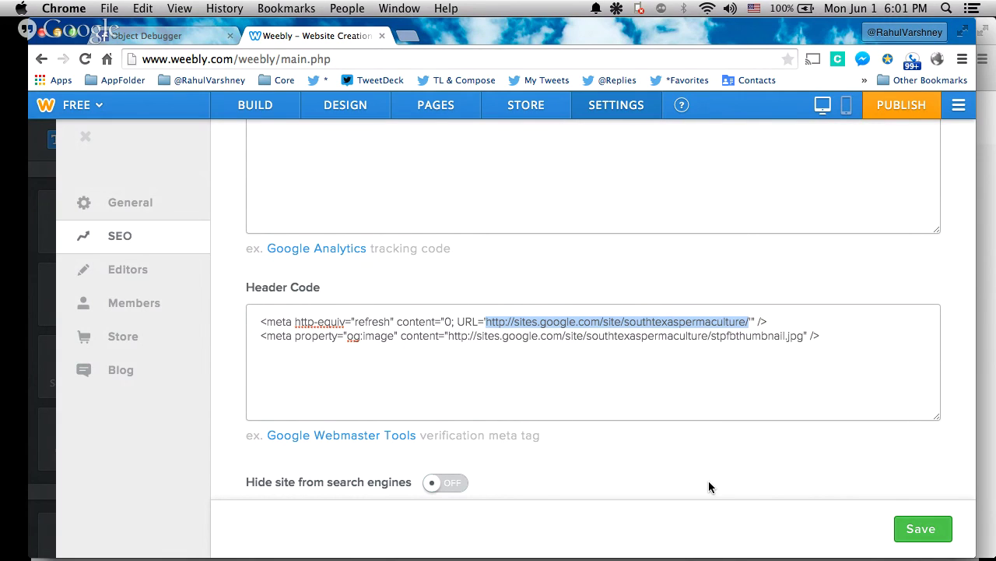
{"action": "left_click", "coordinate": [382, 36]}
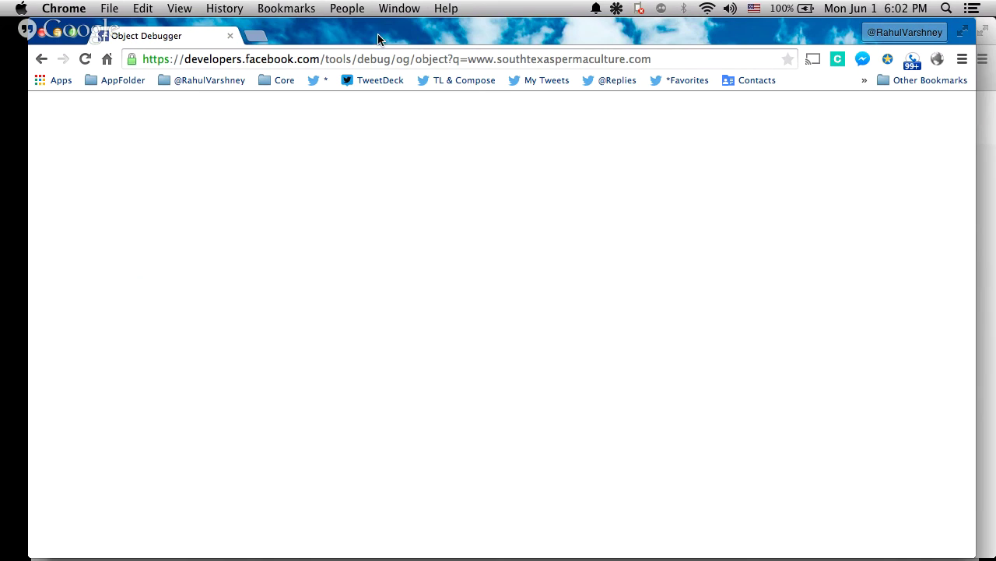